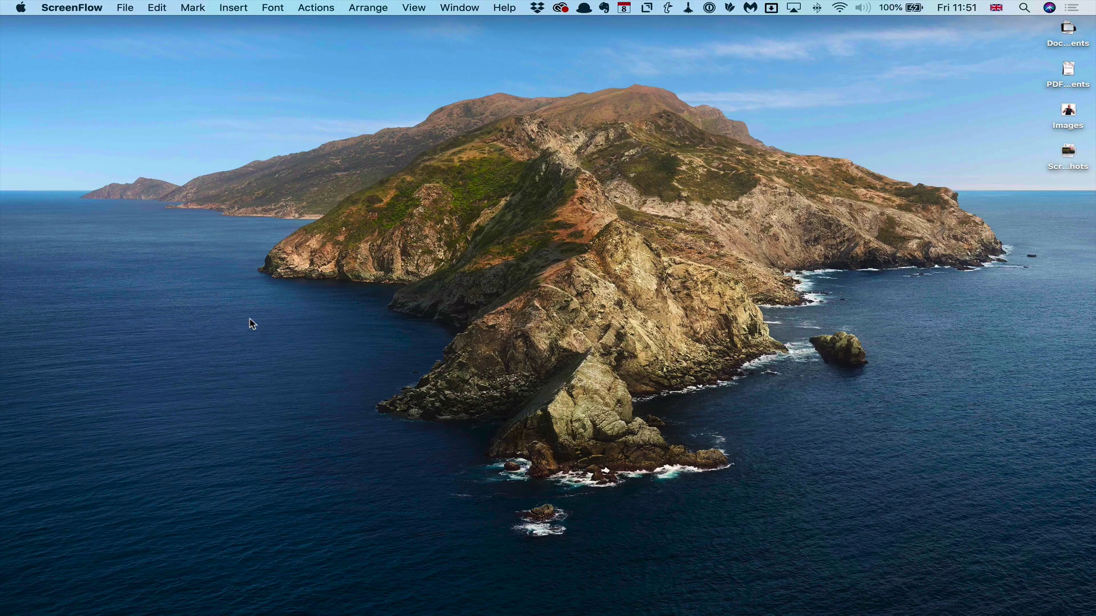
Open quick task entry, cancel it without adding a task, and switch to the full-screen Todoist space
{"action": "mouse_move", "coordinate": [3, 268]}
{"action": "key", "text": "ctrl+super+a"}
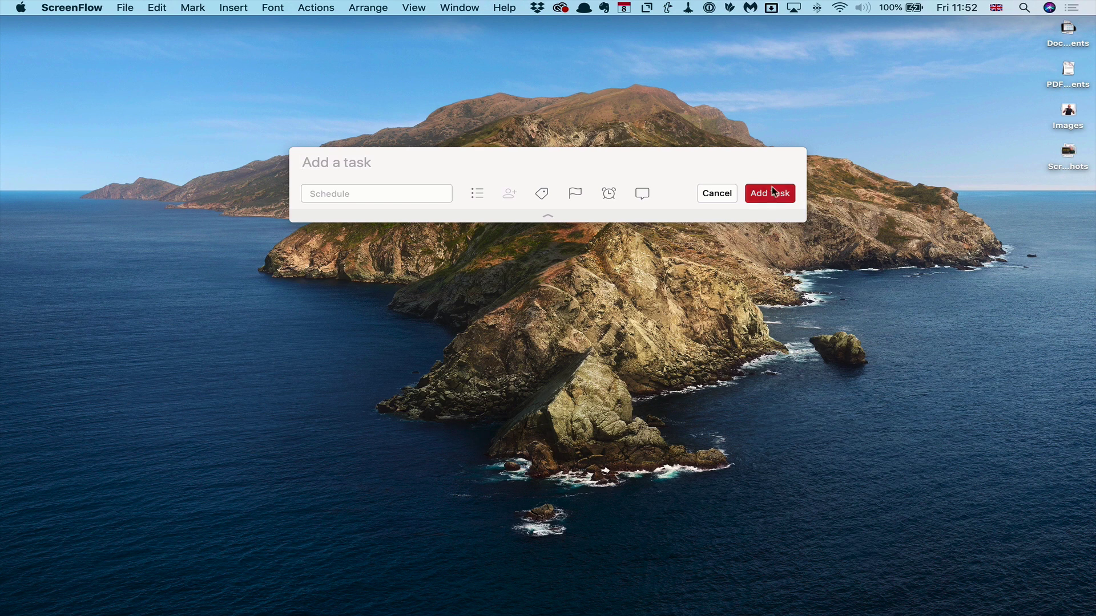
{"action": "left_click", "coordinate": [715, 195]}
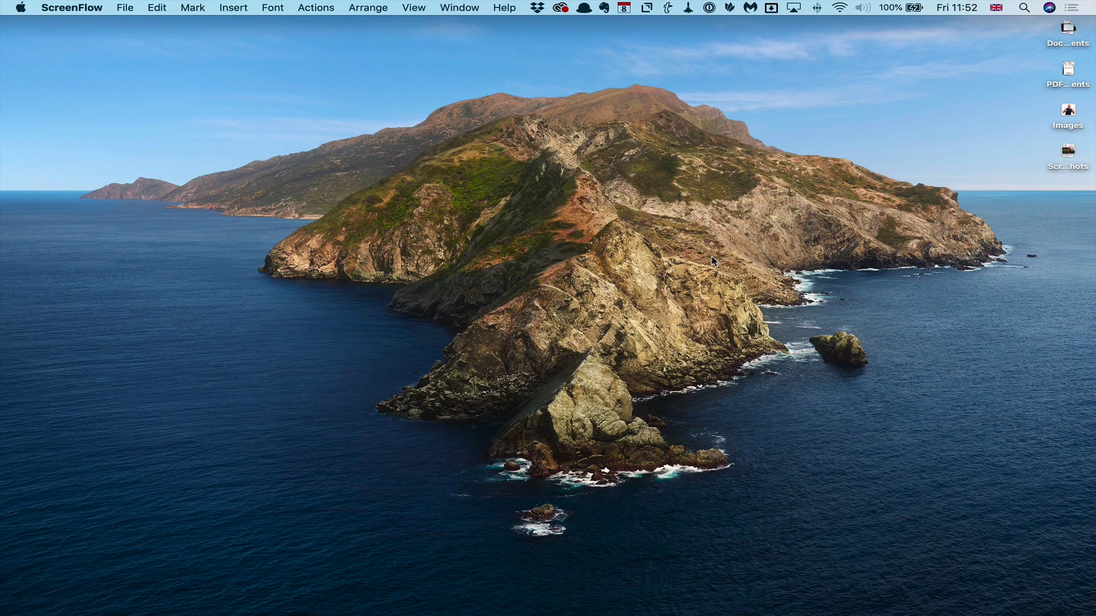
{"action": "key", "text": "ctrl+Right"}
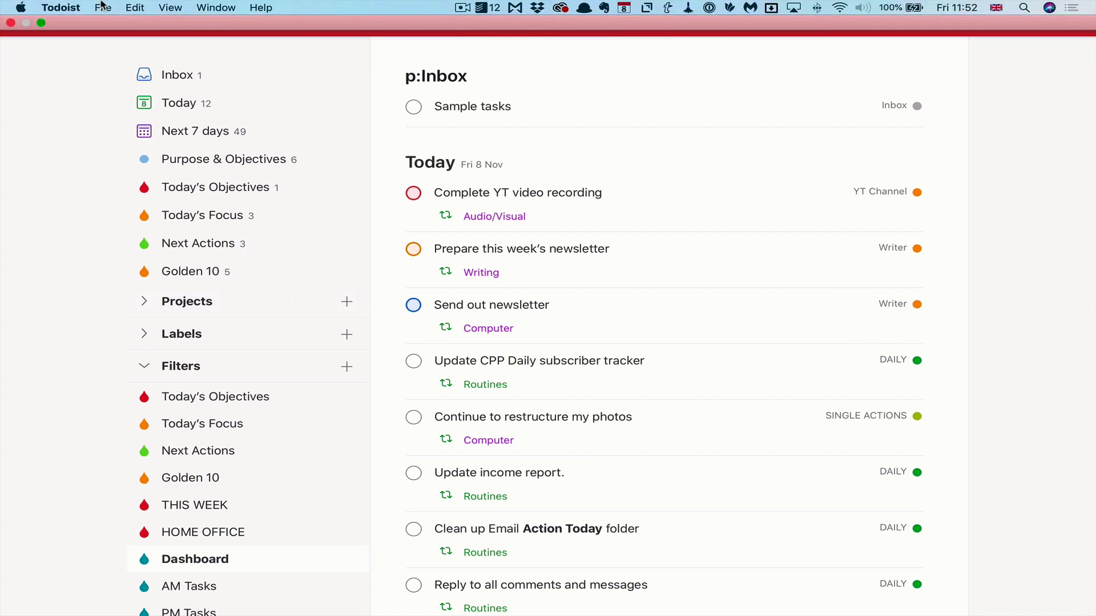
{"action": "left_click", "coordinate": [72, 8]}
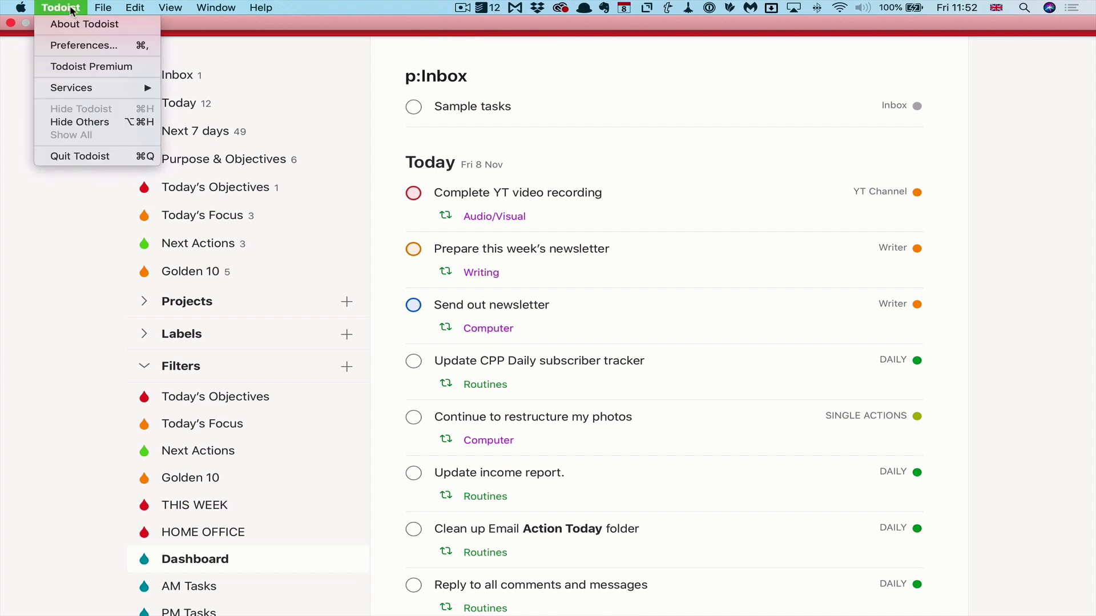
{"action": "left_click", "coordinate": [86, 46]}
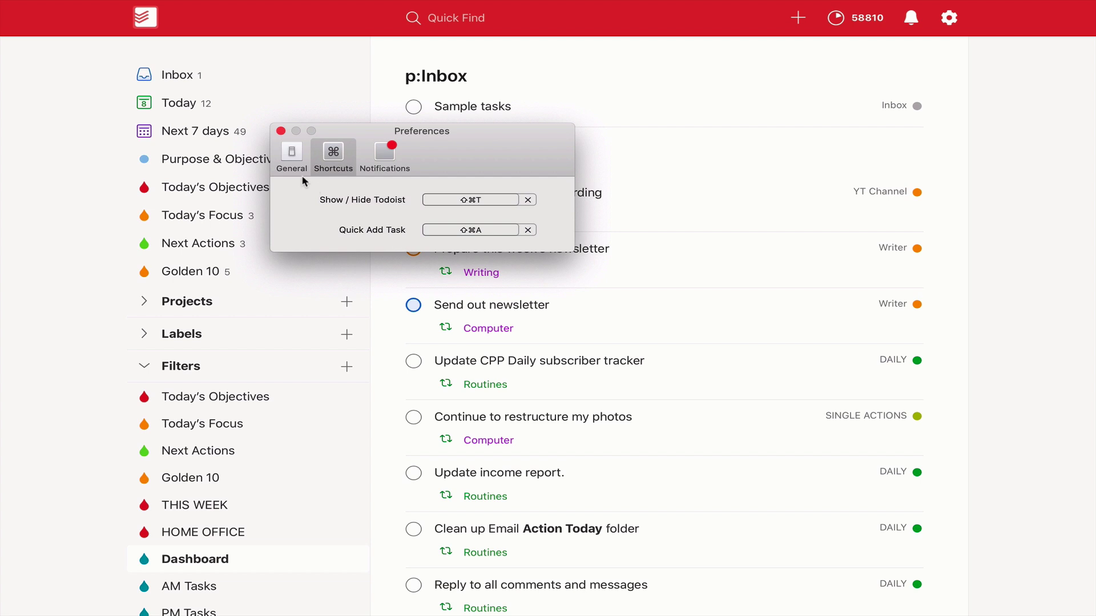
{"action": "left_click", "coordinate": [280, 131]}
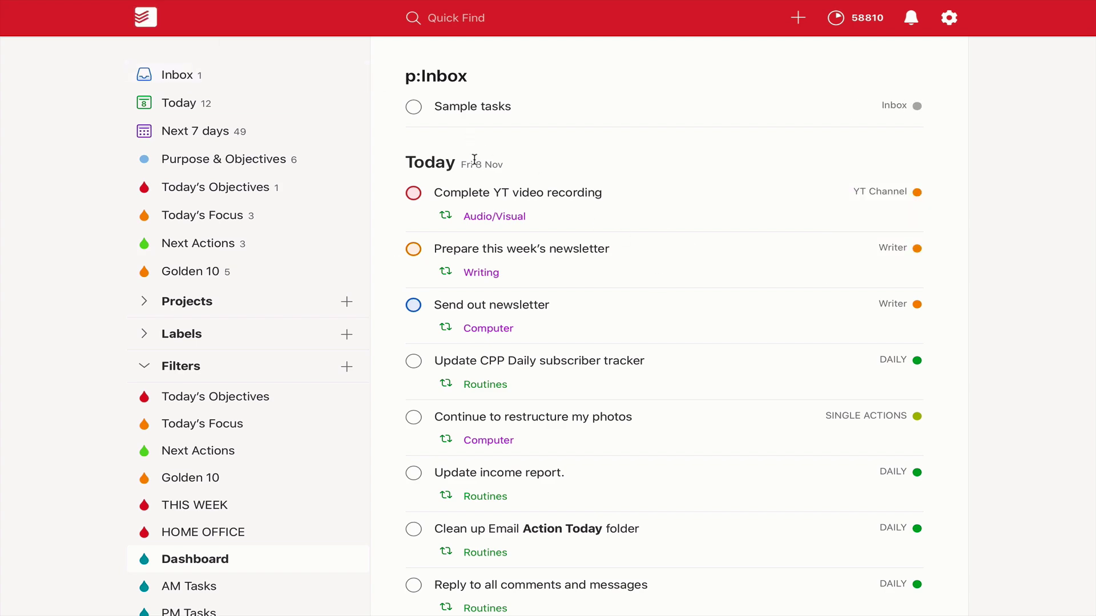
{"action": "scroll", "coordinate": [465, 142], "scroll_direction": "down", "scroll_amount": 7}
{"action": "scroll", "coordinate": [474, 205], "scroll_direction": "up", "scroll_amount": 7}
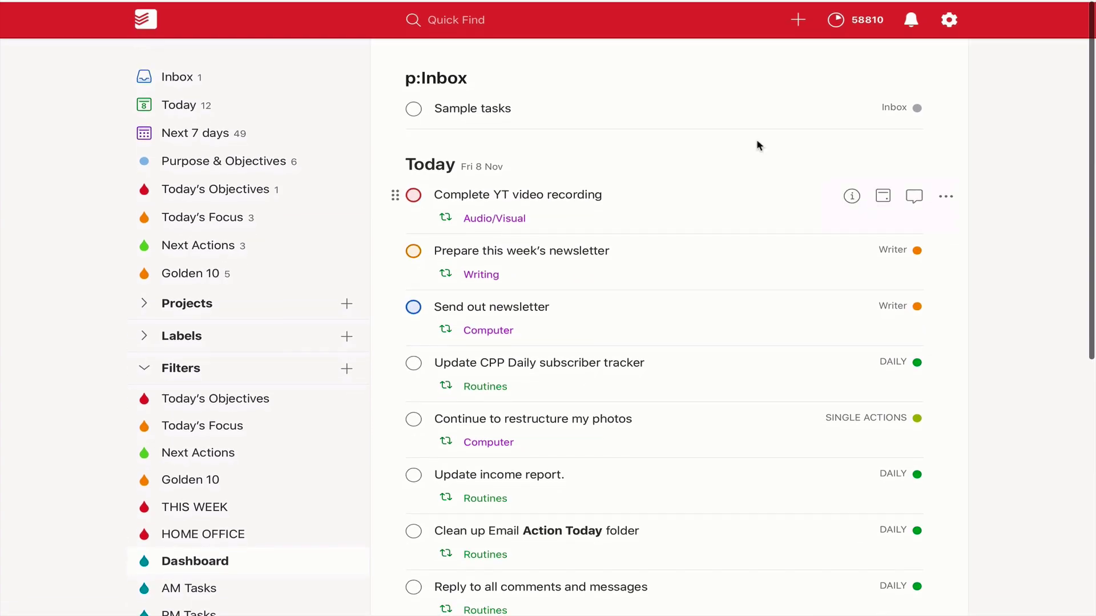
{"action": "left_click", "coordinate": [949, 20]}
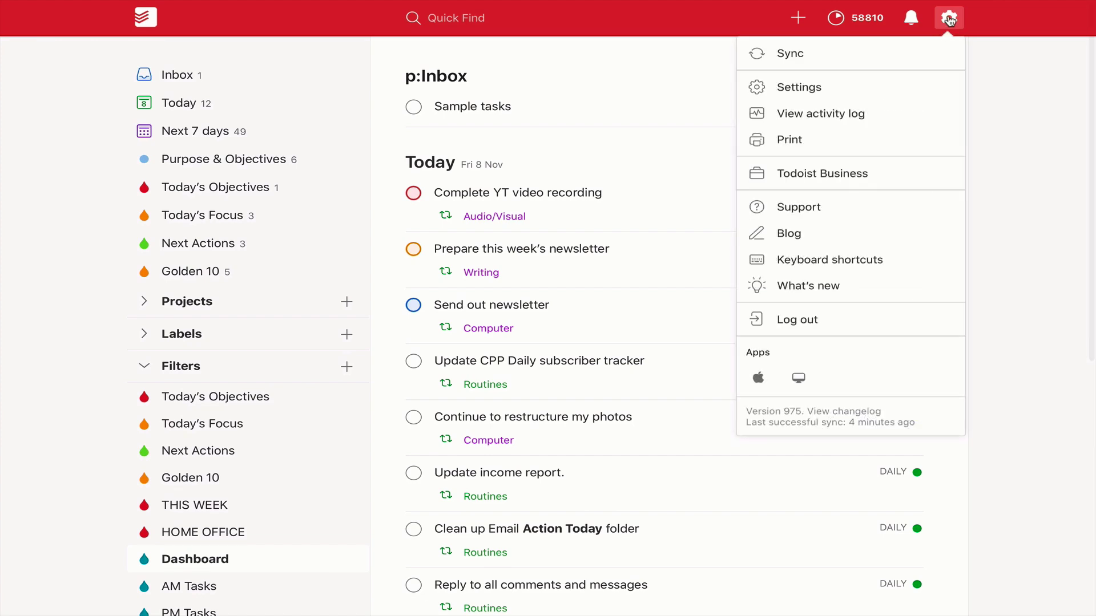
{"action": "left_click", "coordinate": [1006, 48]}
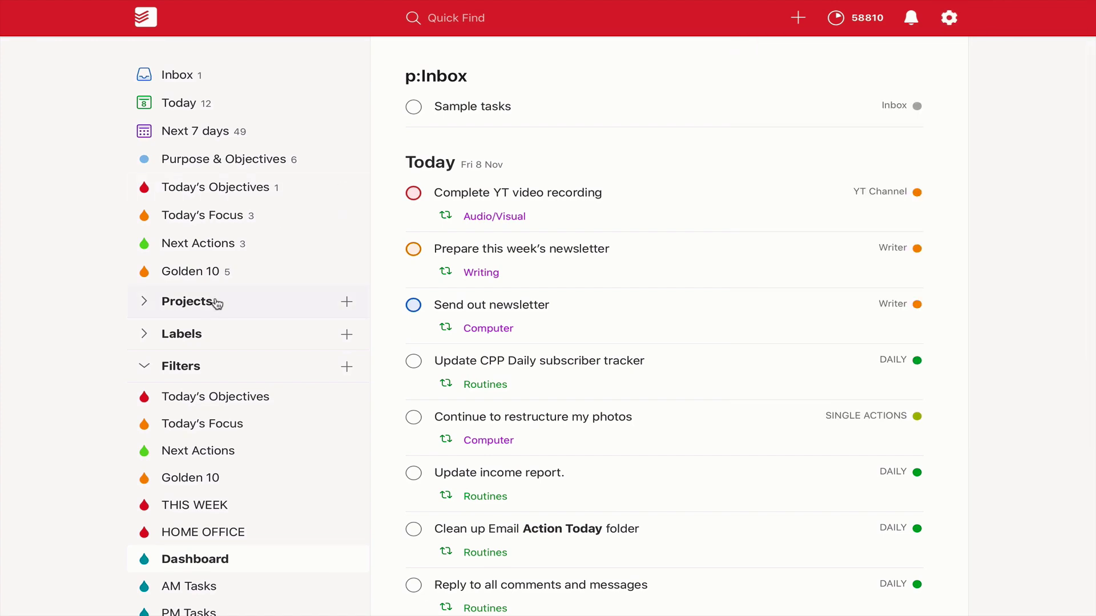
{"action": "scroll", "coordinate": [194, 565], "scroll_direction": "down", "scroll_amount": 3}
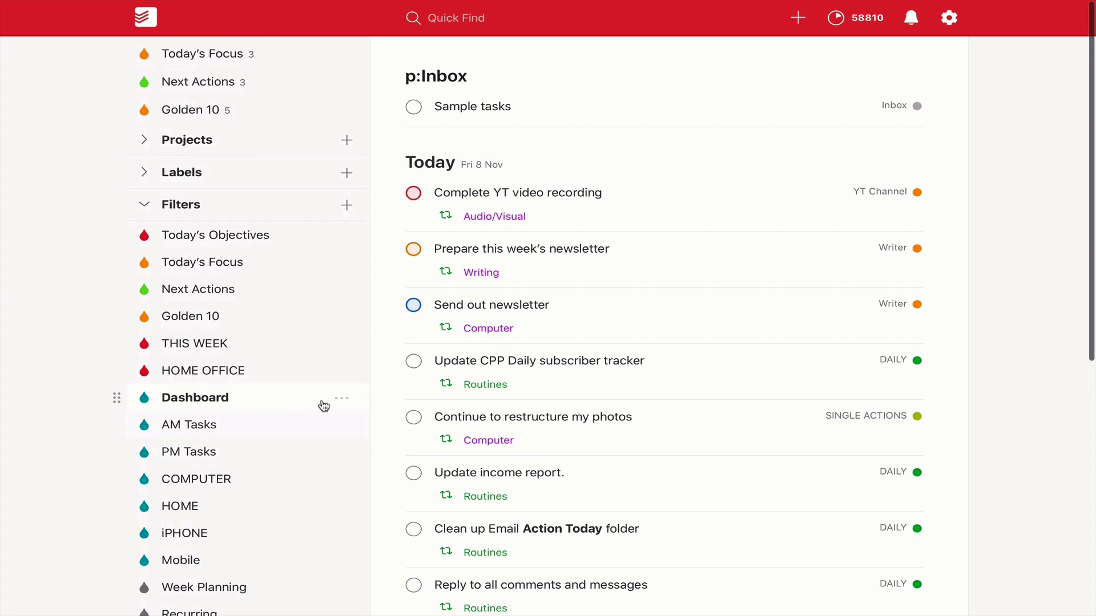
{"action": "left_click", "coordinate": [342, 398]}
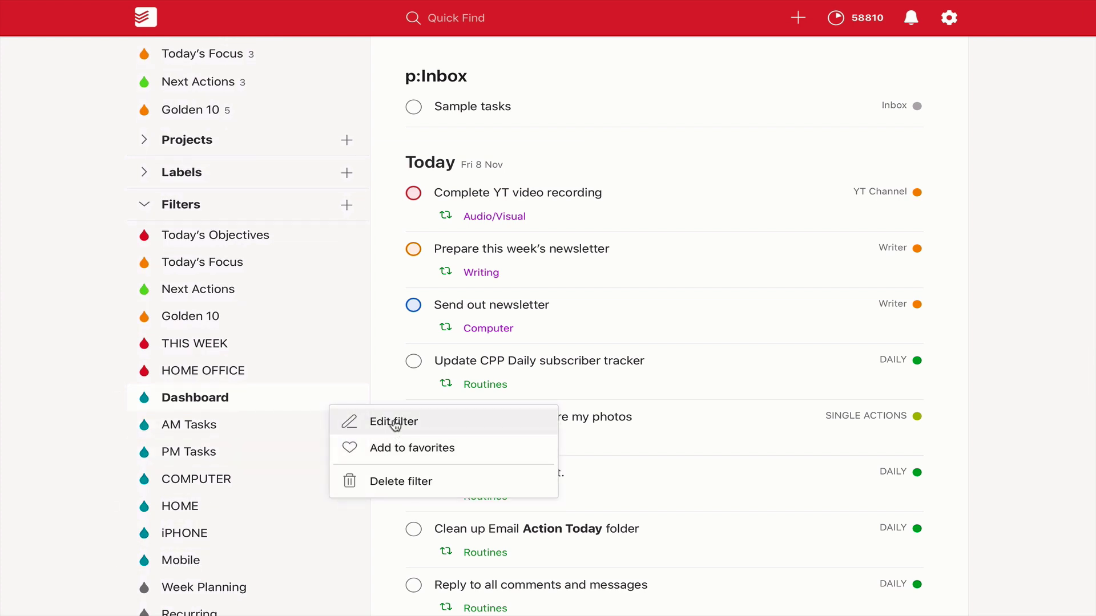
{"action": "left_click", "coordinate": [394, 423]}
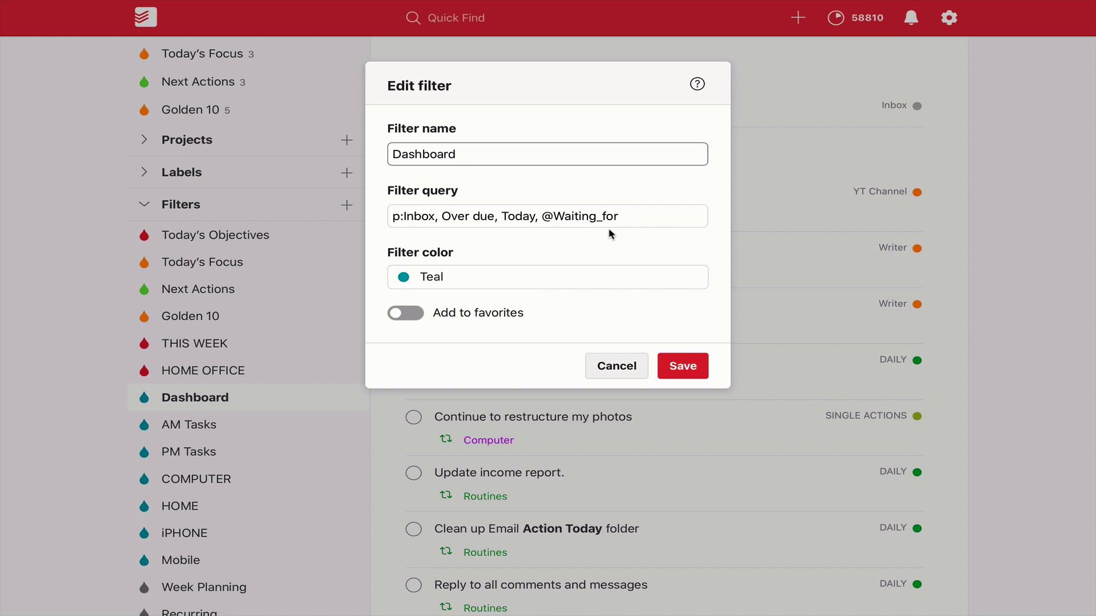
{"action": "left_click", "coordinate": [687, 367]}
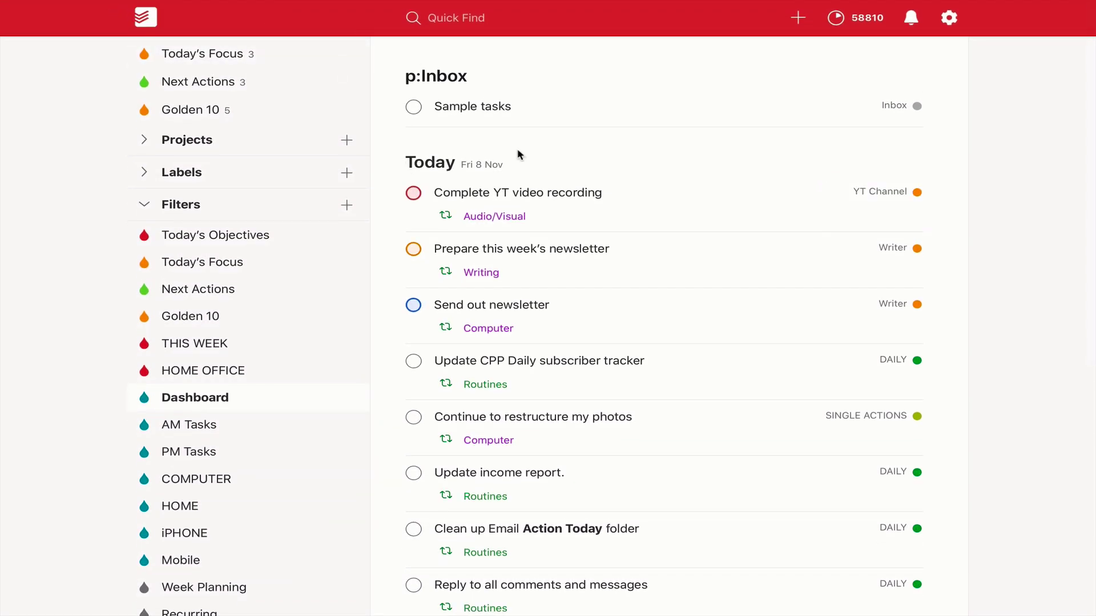
Collapse Filters, then open General settings and show the Start page choices, currently Dashboard
{"action": "left_click", "coordinate": [146, 207]}
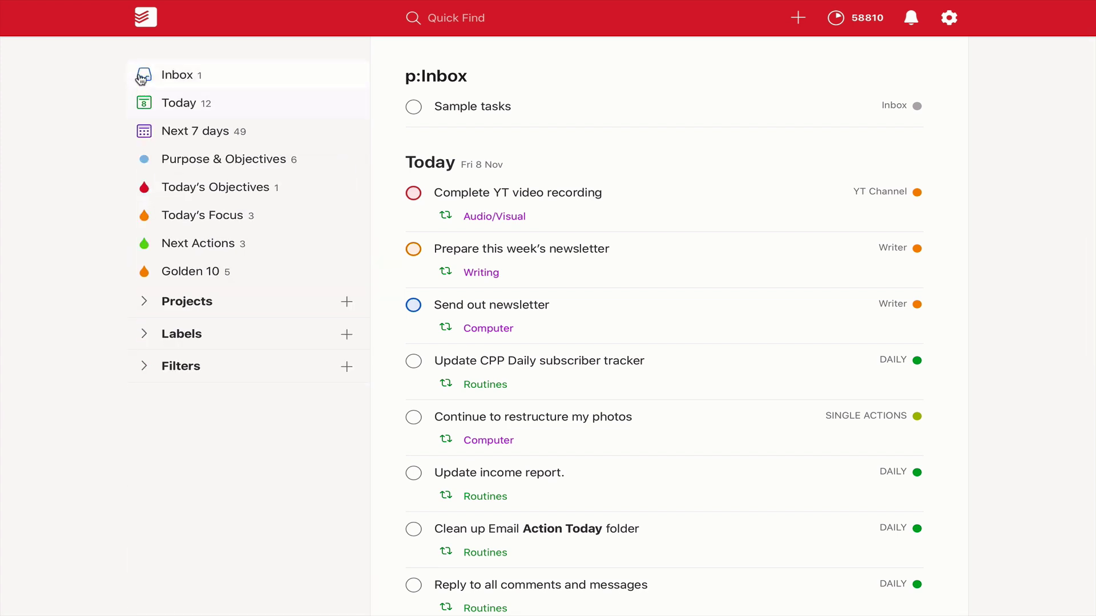
{"action": "left_click", "coordinate": [949, 23]}
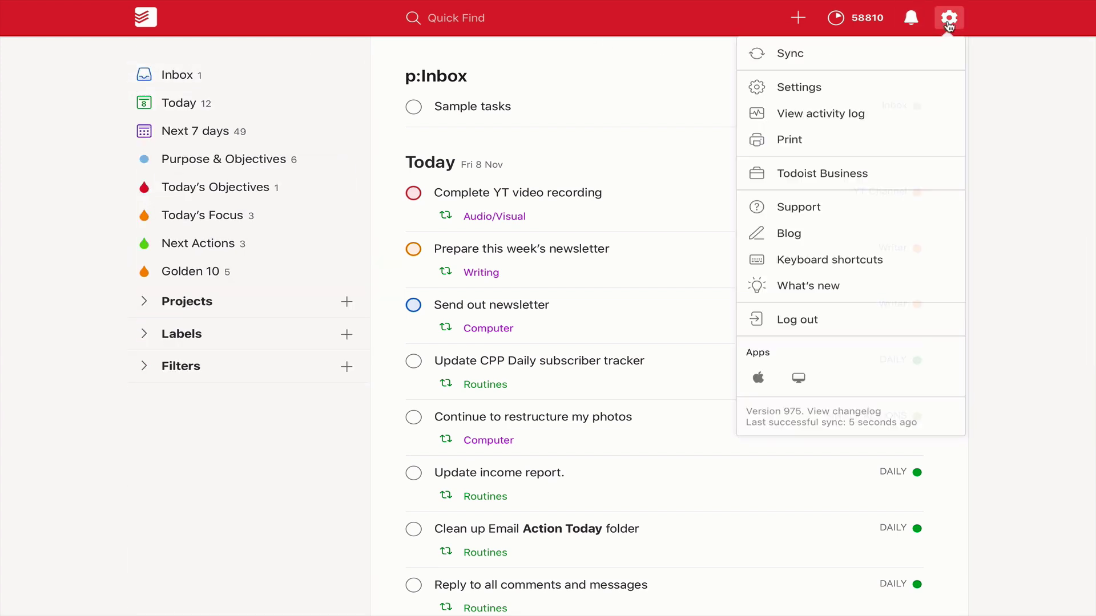
{"action": "left_click", "coordinate": [811, 86]}
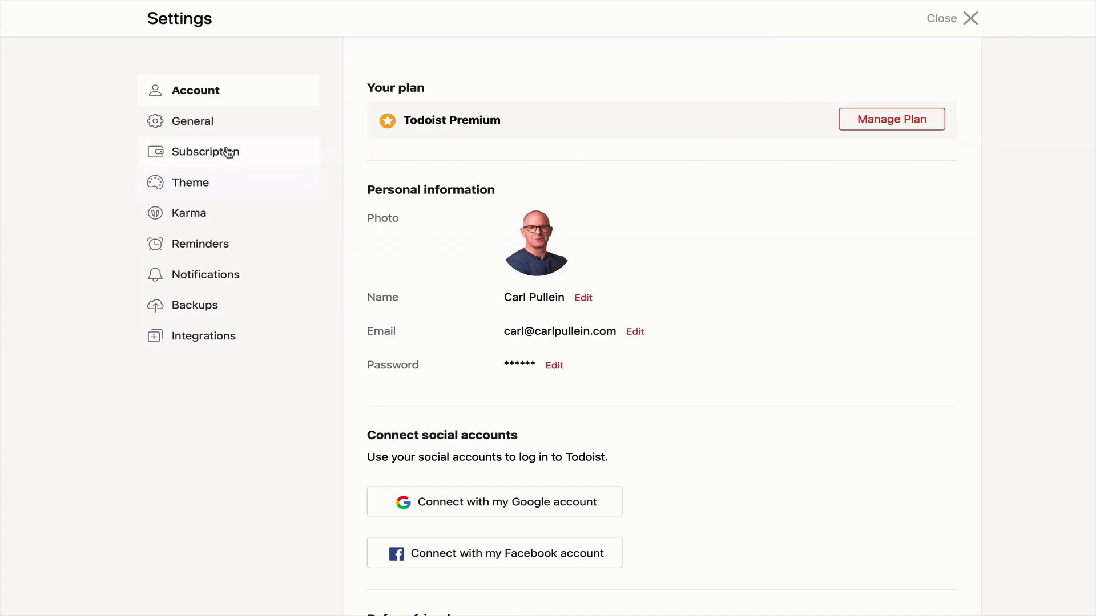
{"action": "left_click", "coordinate": [200, 121]}
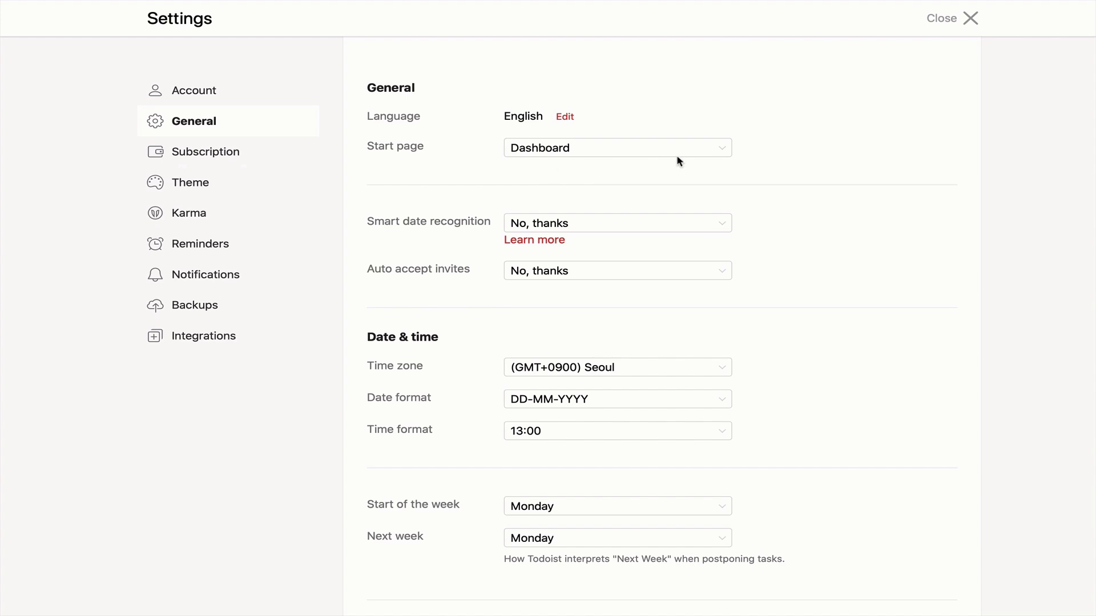
{"action": "left_click", "coordinate": [724, 151]}
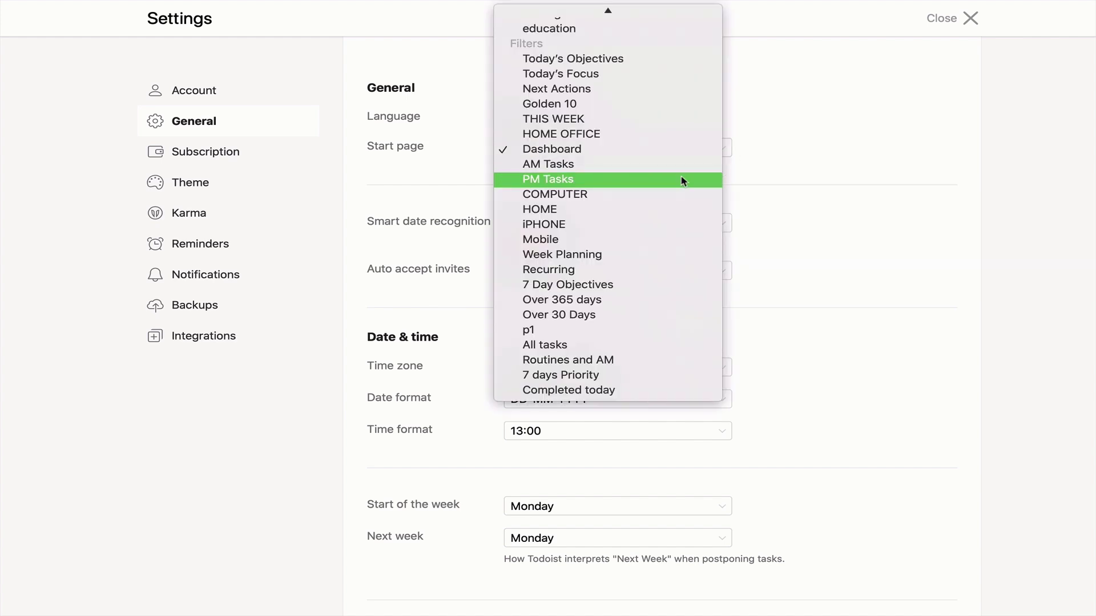
{"action": "scroll", "coordinate": [685, 178], "scroll_direction": "up", "scroll_amount": 15}
{"action": "scroll", "coordinate": [683, 182], "scroll_direction": "down", "scroll_amount": 10}
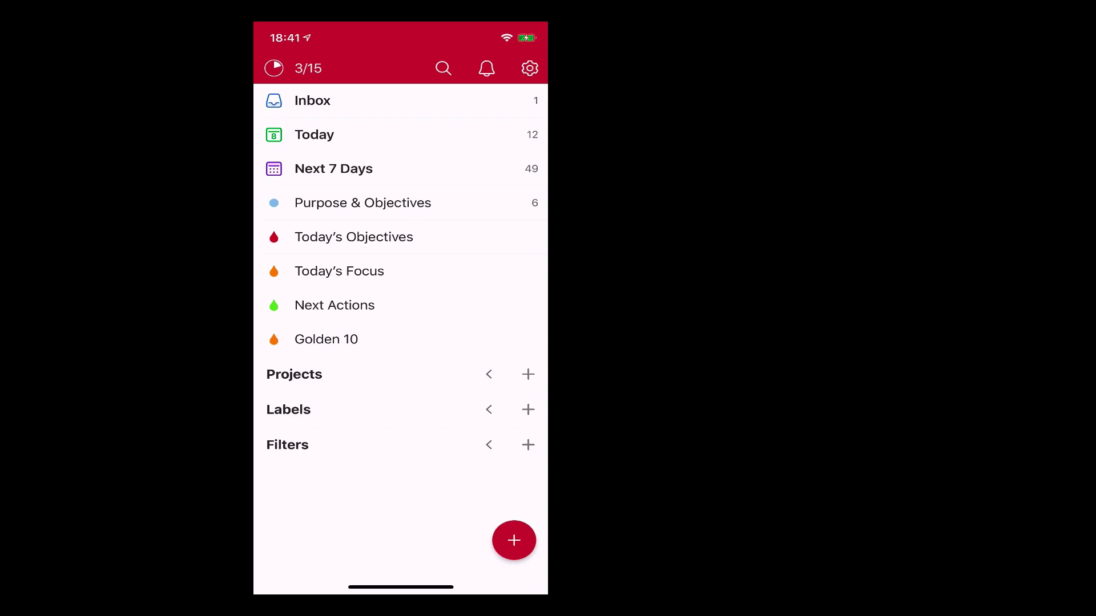
On iPhone, preview the Today's Focus filter, then go to Settings > General
{"action": "left_click", "coordinate": [339, 271]}
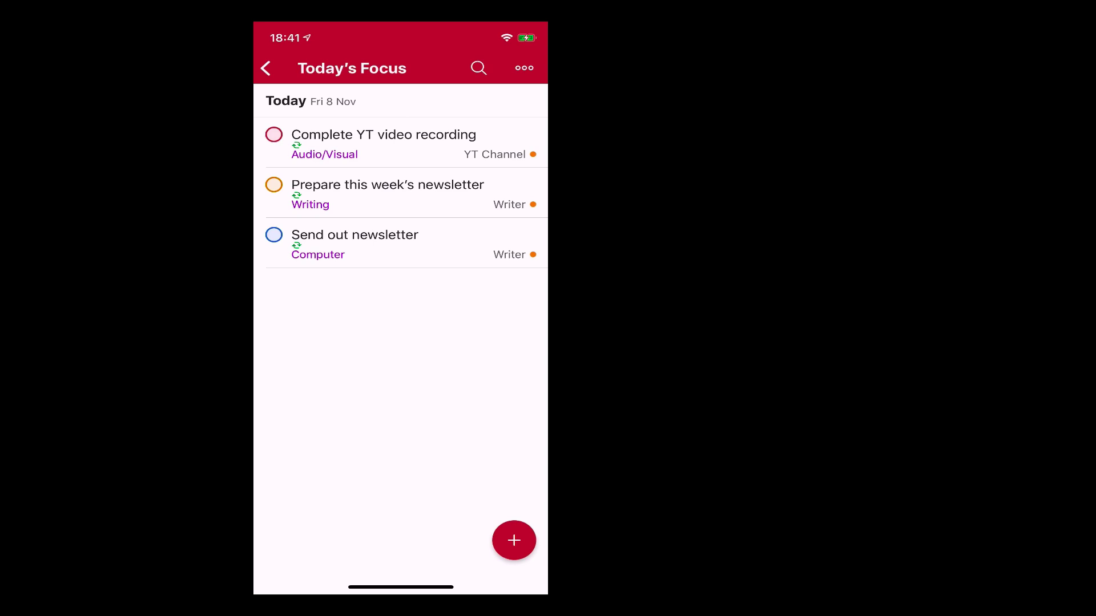
{"action": "left_click", "coordinate": [266, 69]}
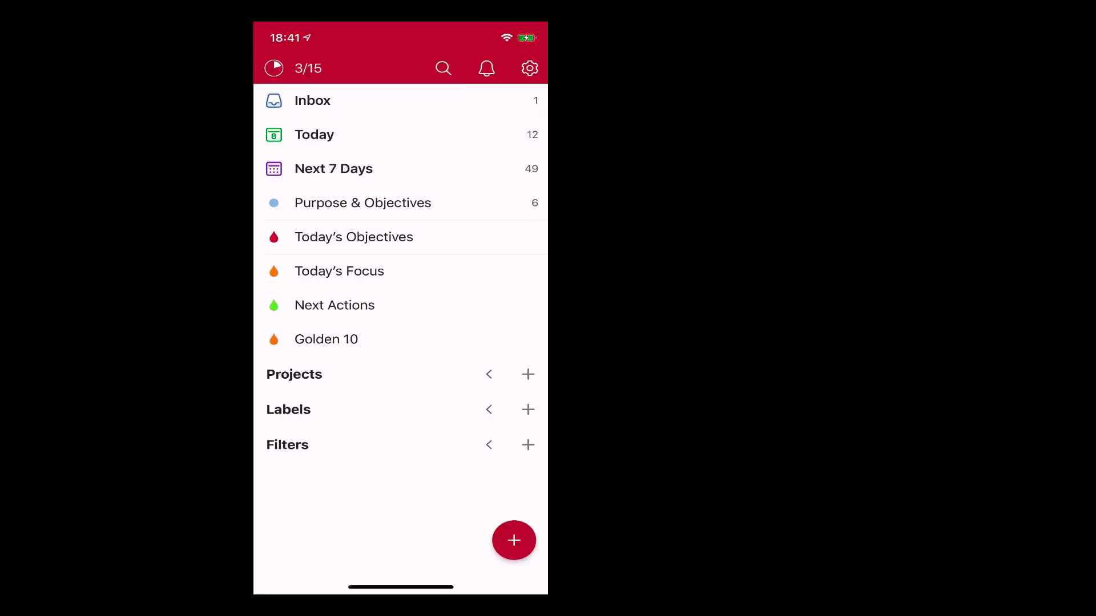
{"action": "left_click", "coordinate": [530, 68]}
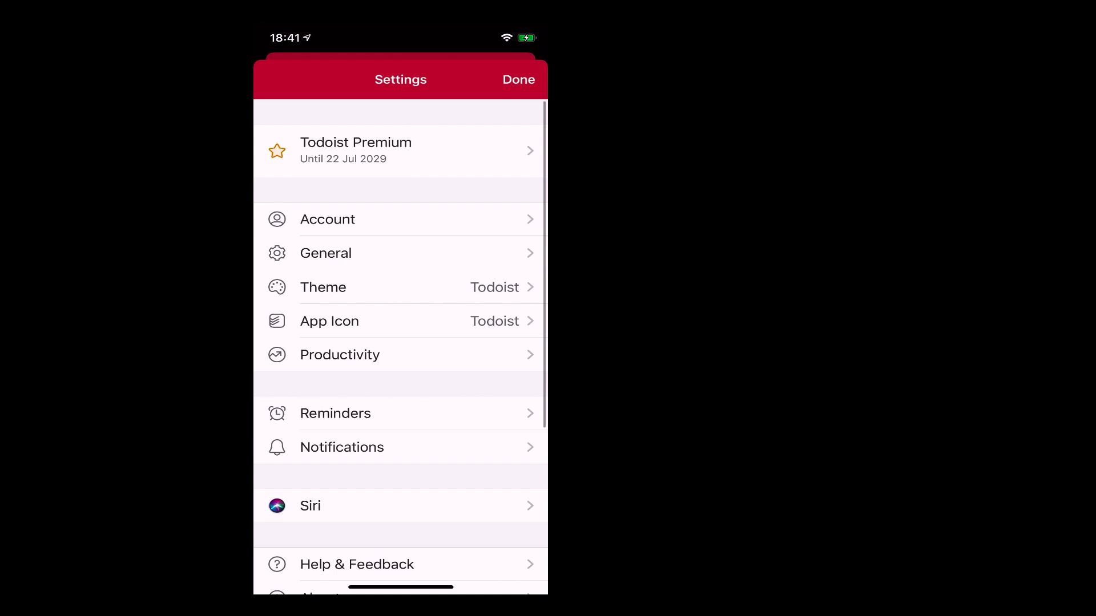
{"action": "scroll", "coordinate": [401, 348], "scroll_direction": "down", "scroll_amount": 1}
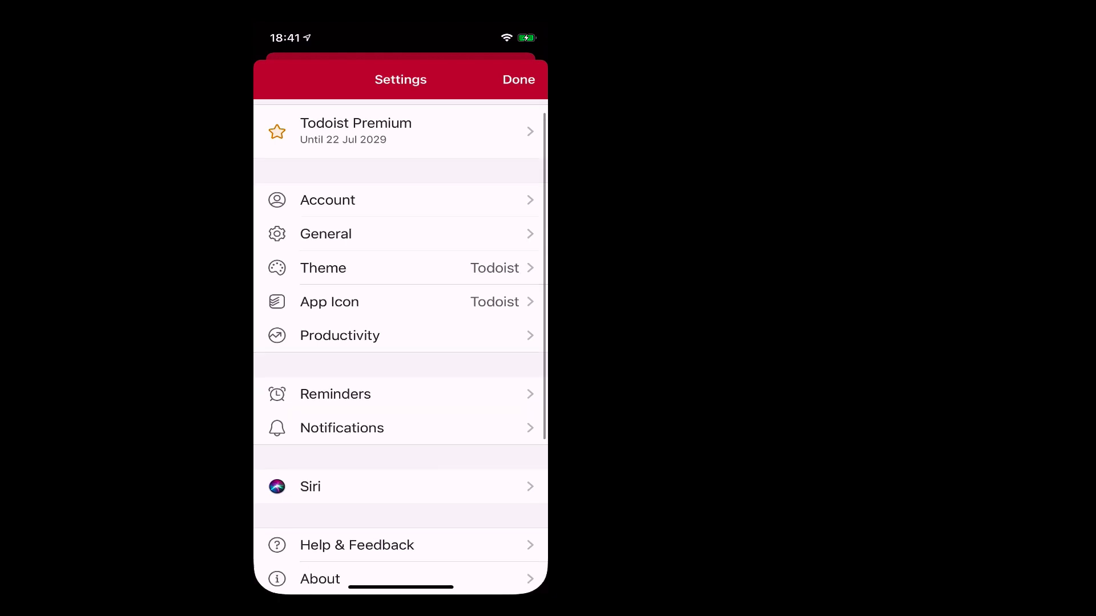
{"action": "left_click", "coordinate": [326, 253]}
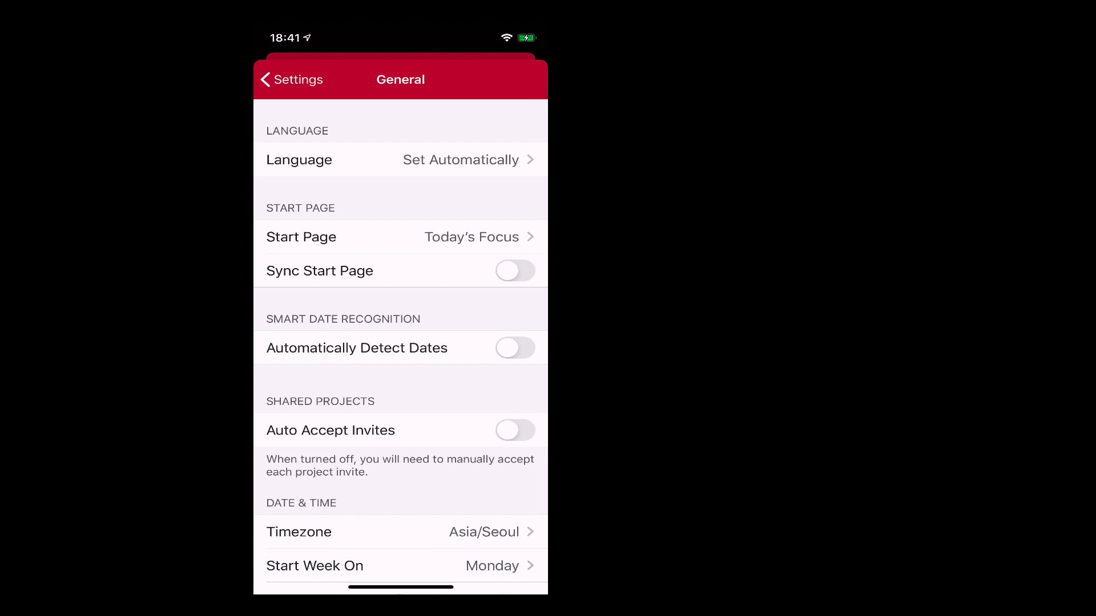
Show the Start Page picker and scroll to the Filters section with Today's Focus checked
{"action": "left_click", "coordinate": [343, 236]}
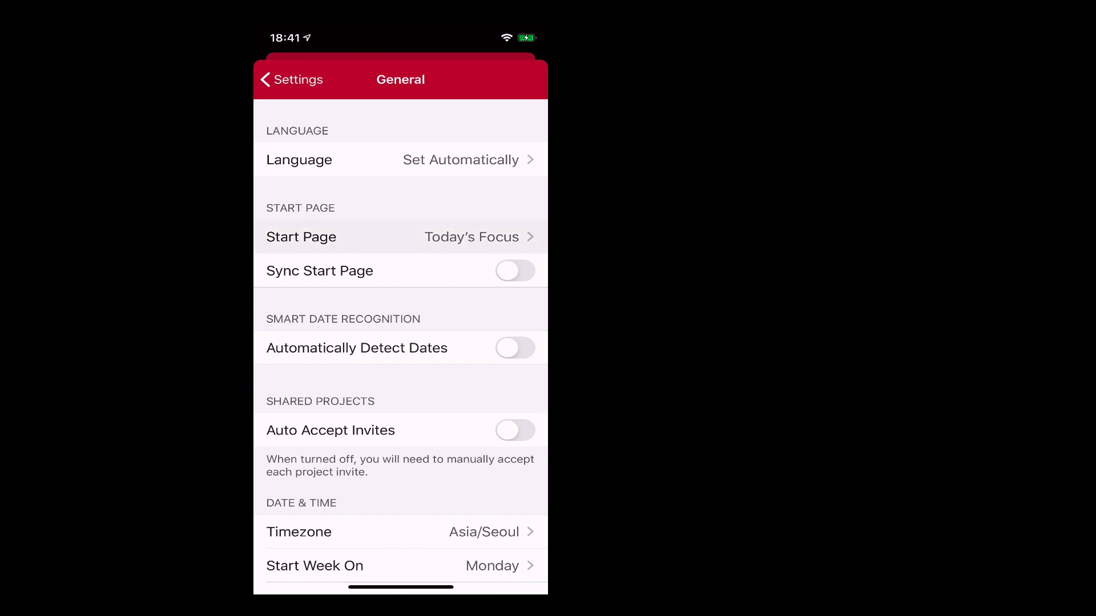
{"action": "scroll", "coordinate": [401, 365], "scroll_direction": "down", "scroll_amount": 3}
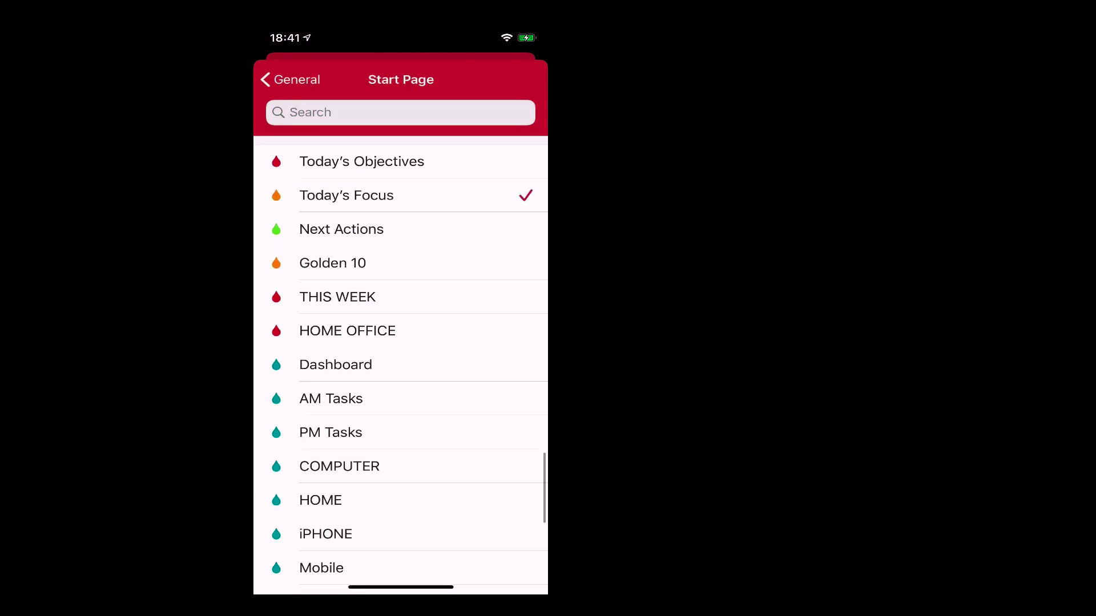
{"action": "scroll", "coordinate": [400, 365], "scroll_direction": "up", "scroll_amount": 15}
{"action": "scroll", "coordinate": [400, 365], "scroll_direction": "up", "scroll_amount": 15}
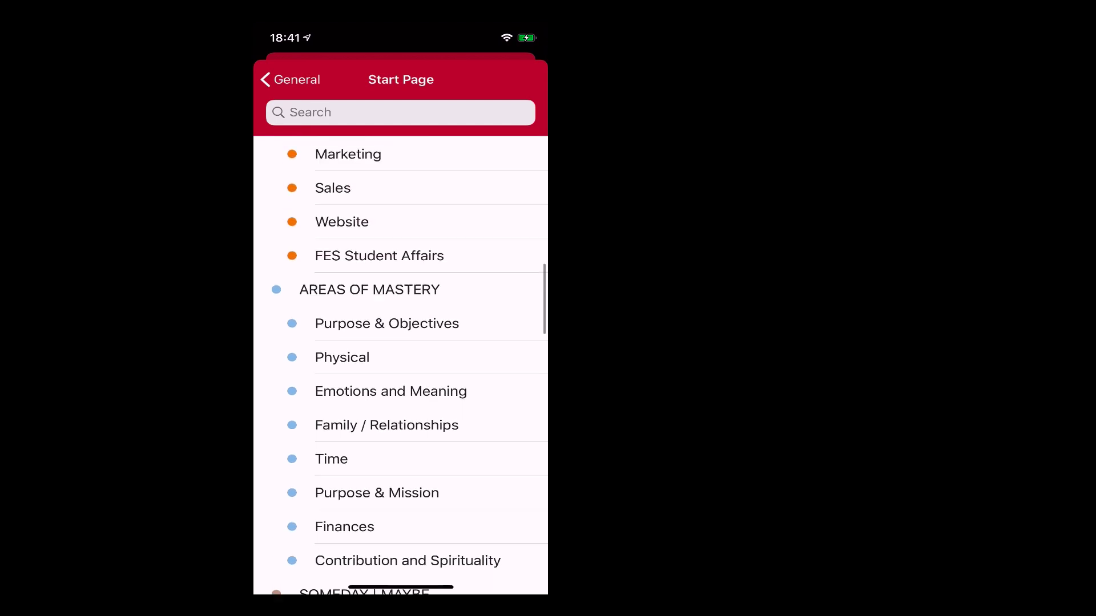
{"action": "scroll", "coordinate": [401, 365], "scroll_direction": "up", "scroll_amount": 5}
{"action": "scroll", "coordinate": [400, 365], "scroll_direction": "down", "scroll_amount": 20}
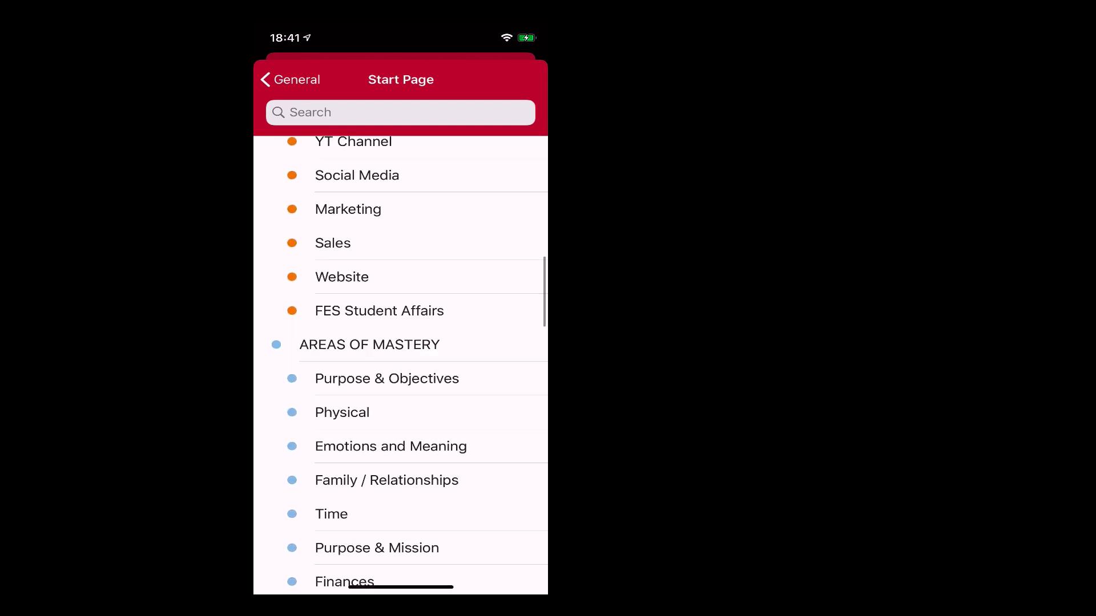
{"action": "scroll", "coordinate": [401, 366], "scroll_direction": "down", "scroll_amount": 10}
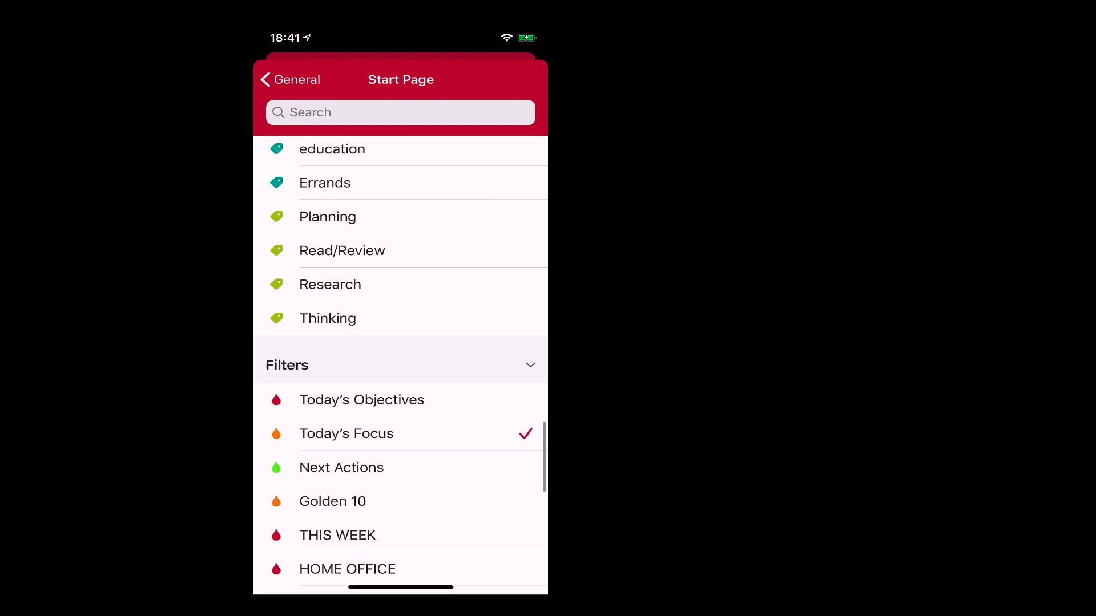
{"action": "scroll", "coordinate": [401, 365], "scroll_direction": "up", "scroll_amount": 2}
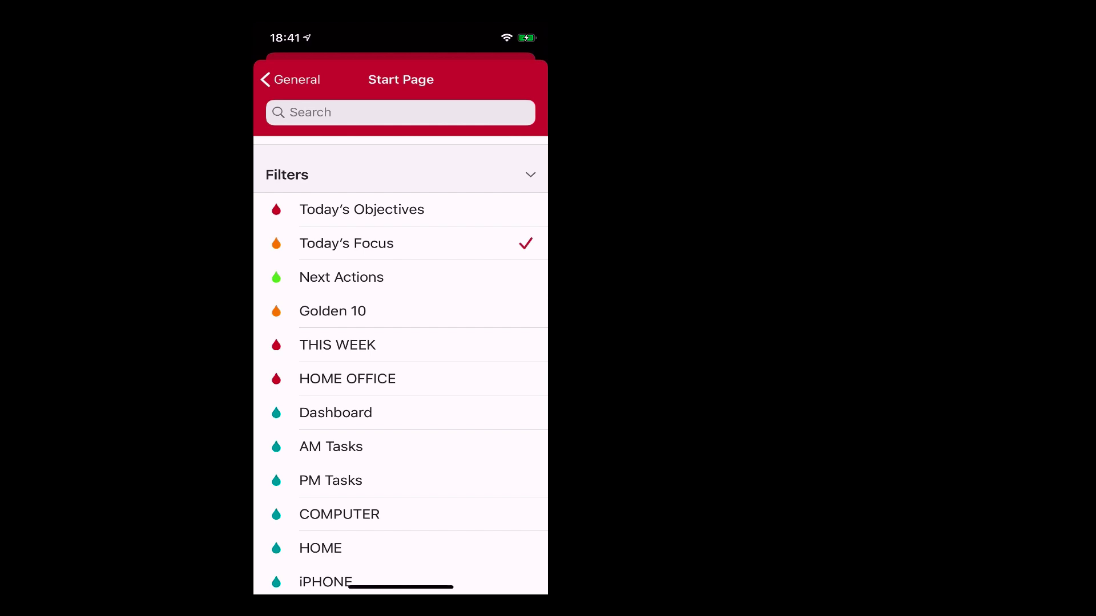
Back out of the iPhone settings to the task lists, then exit to the home screen
{"action": "left_click", "coordinate": [290, 80]}
{"action": "left_click_drag", "start_coordinate": [257, 342], "coordinate": [311, 343]}
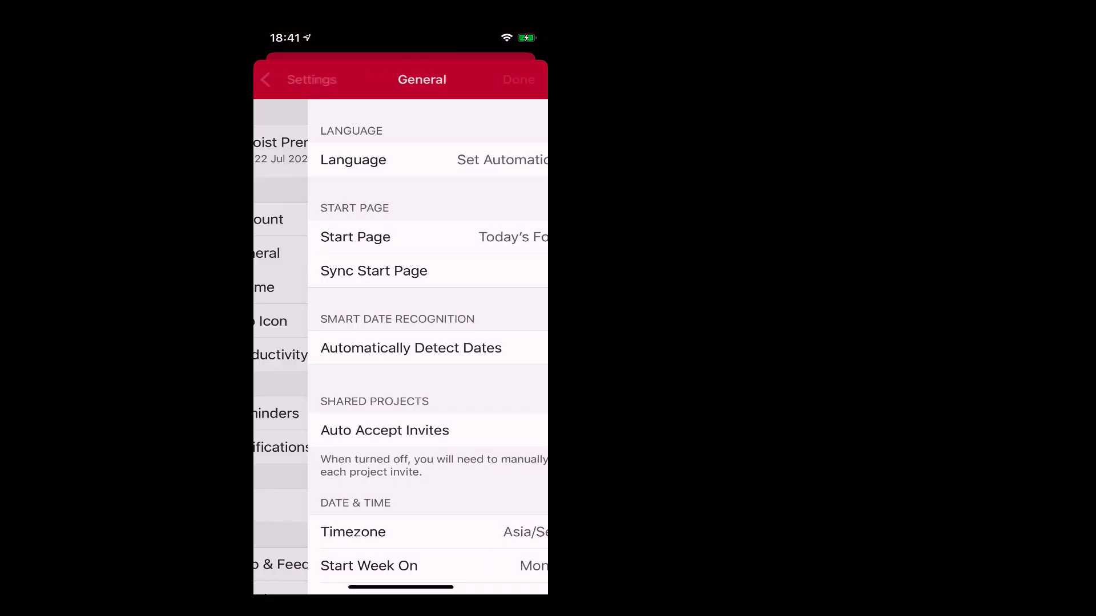
{"action": "left_click", "coordinate": [519, 78]}
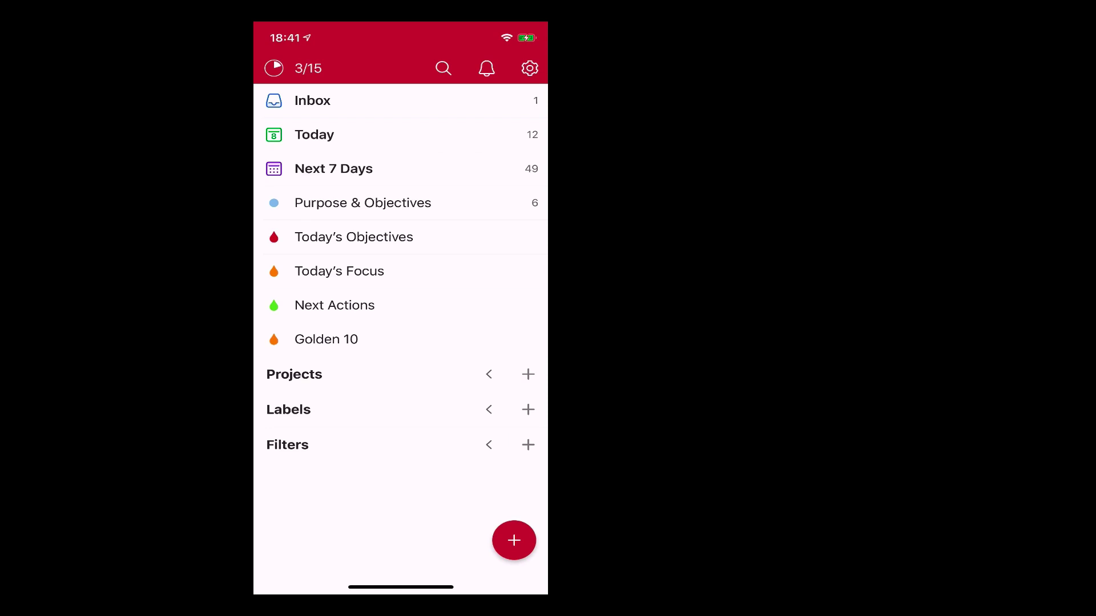
{"action": "left_click_drag", "start_coordinate": [401, 586], "coordinate": [401, 399]}
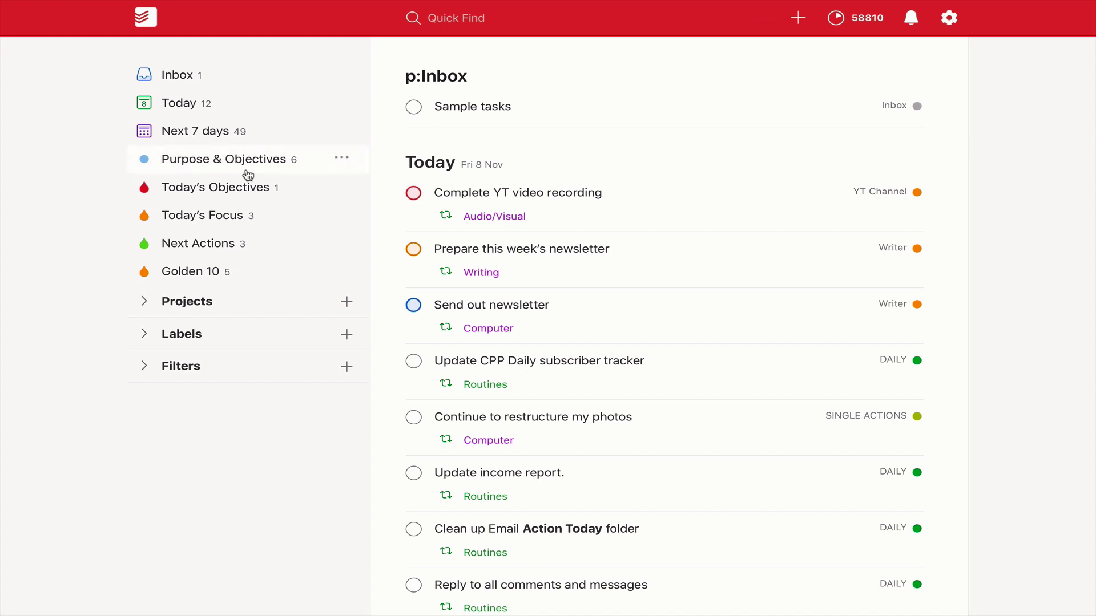
Open the Today's Focus favourite to list its three tasks for today
{"action": "left_click", "coordinate": [207, 222]}
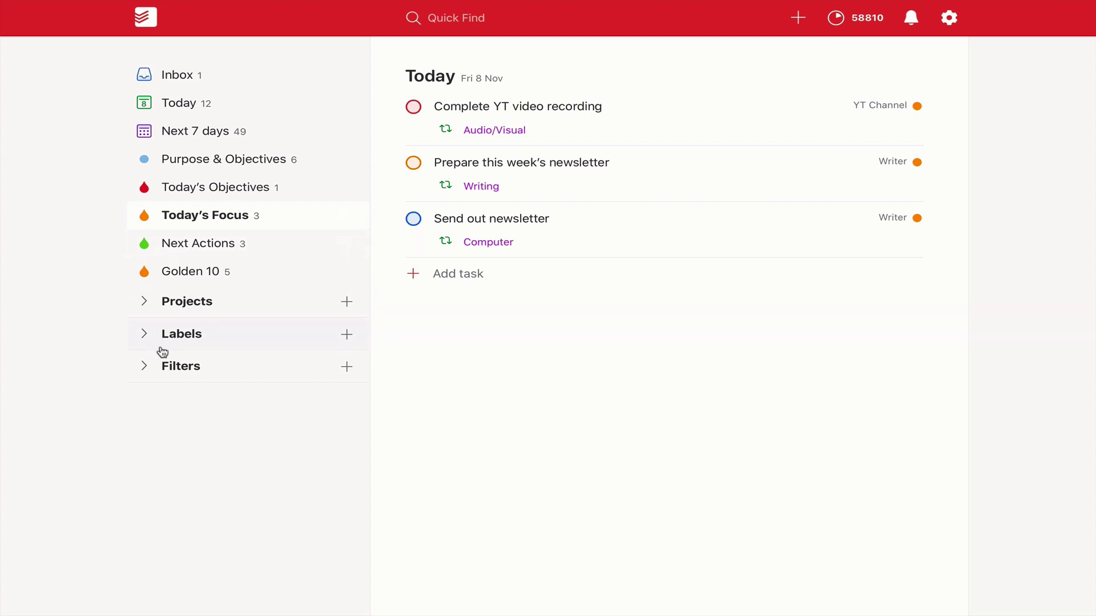
Expand Filters and open the Edit filter dialog for Today's Focus, showing query 'today & !p4'
{"action": "left_click", "coordinate": [144, 369]}
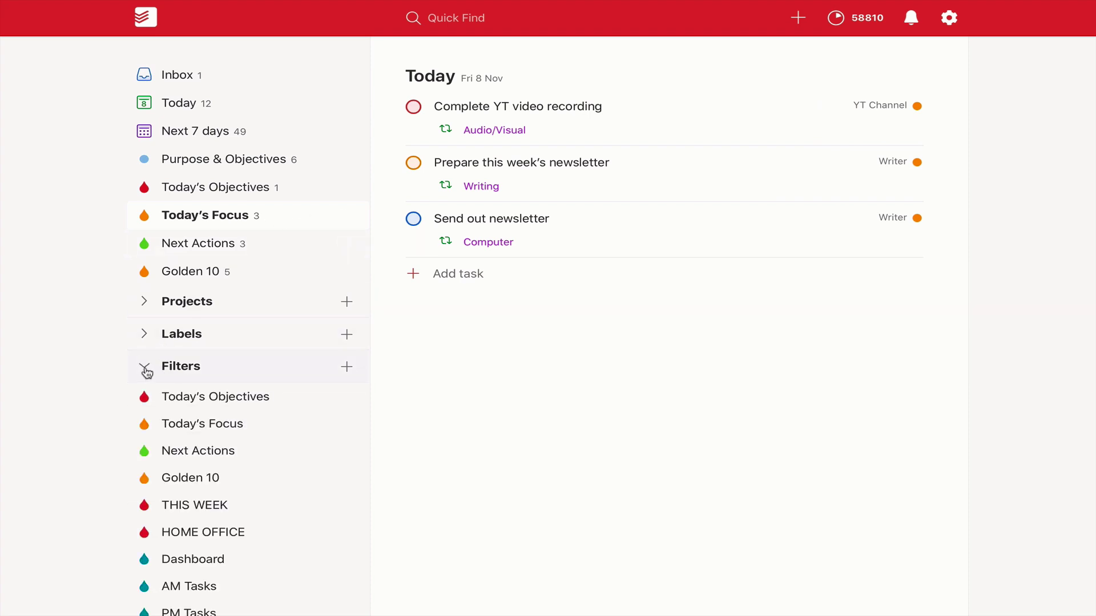
{"action": "left_click", "coordinate": [188, 431]}
{"action": "left_click", "coordinate": [340, 427]}
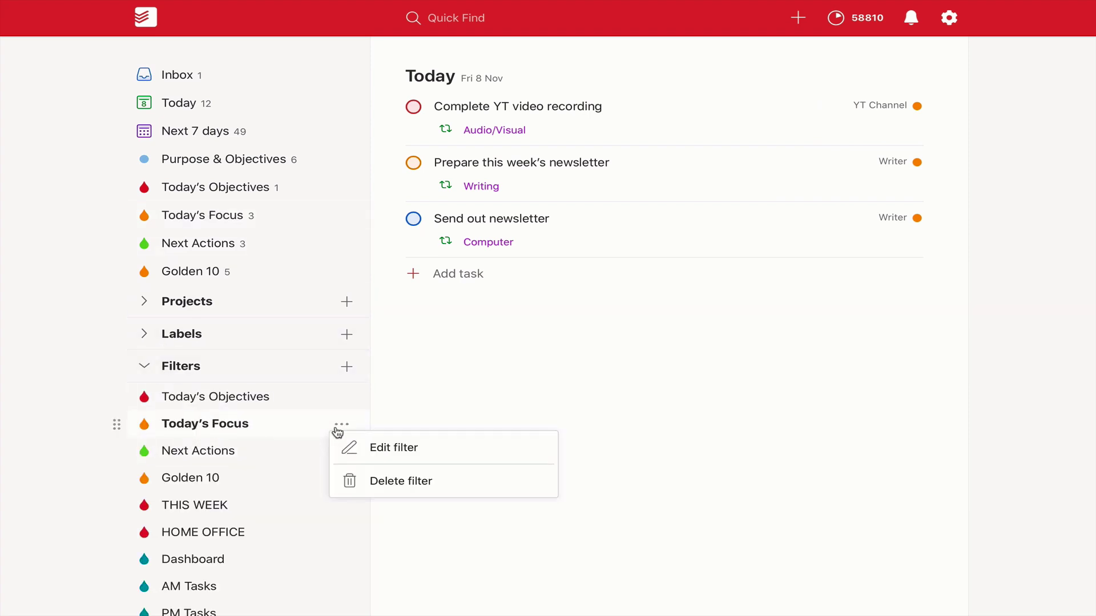
{"action": "left_click", "coordinate": [388, 448]}
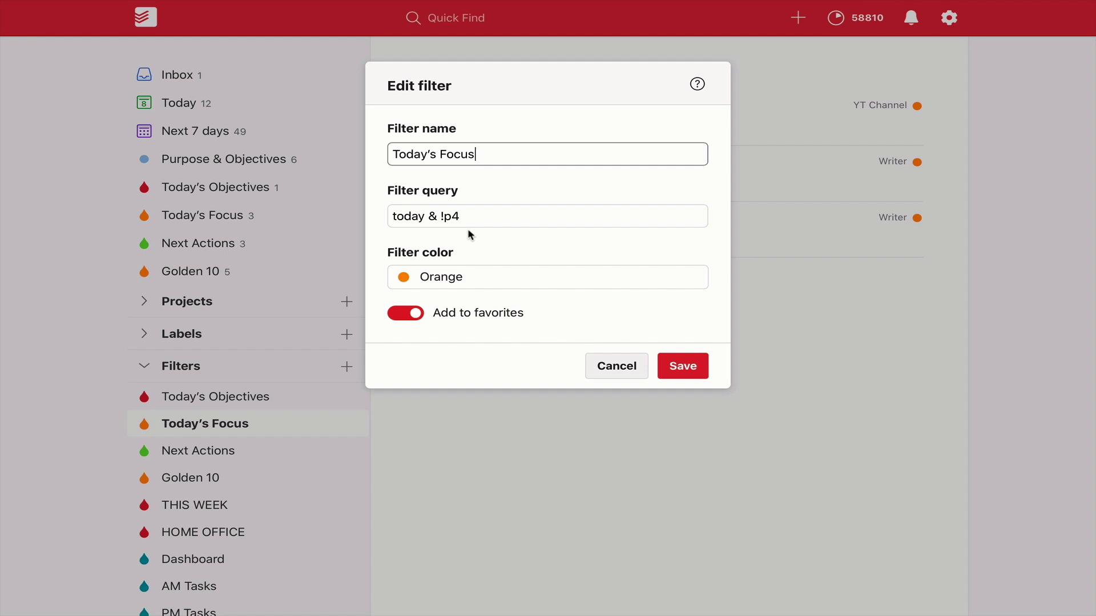
Cancel the Today's Focus filter editor without saving changes
{"action": "left_click", "coordinate": [630, 372]}
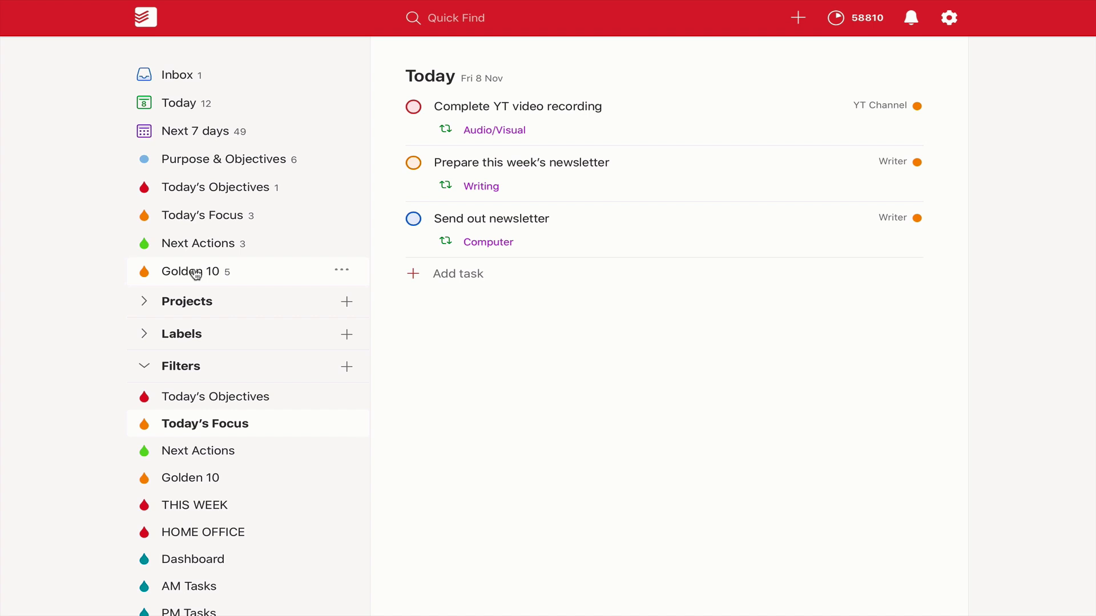
Open the Golden 10 filter and scroll through its tasks for today and tomorrow
{"action": "left_click", "coordinate": [196, 273]}
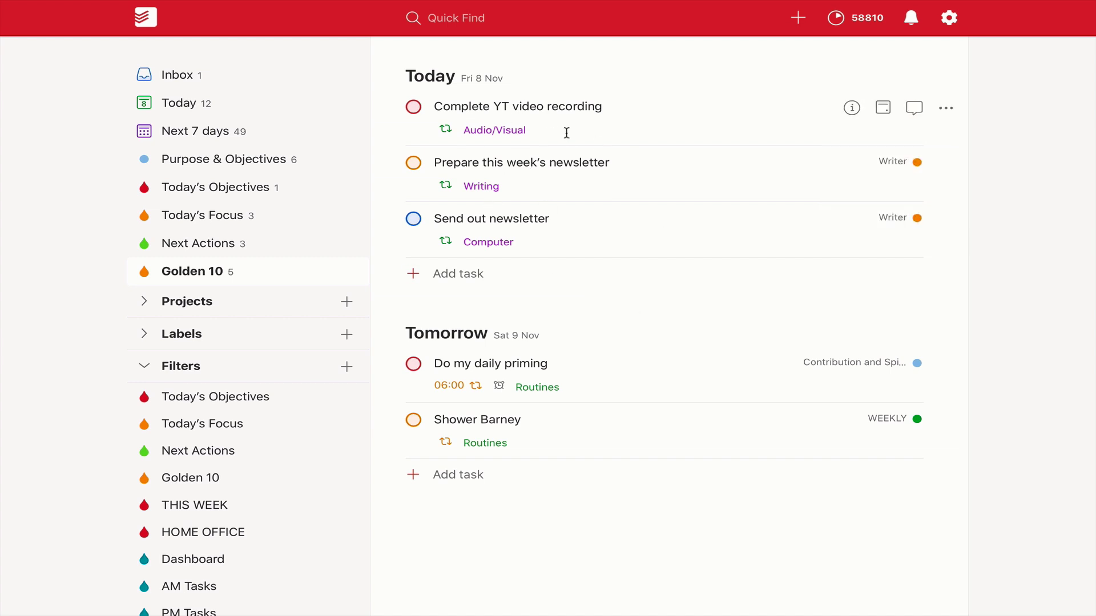
{"action": "scroll", "coordinate": [252, 544], "scroll_direction": "down", "scroll_amount": 1}
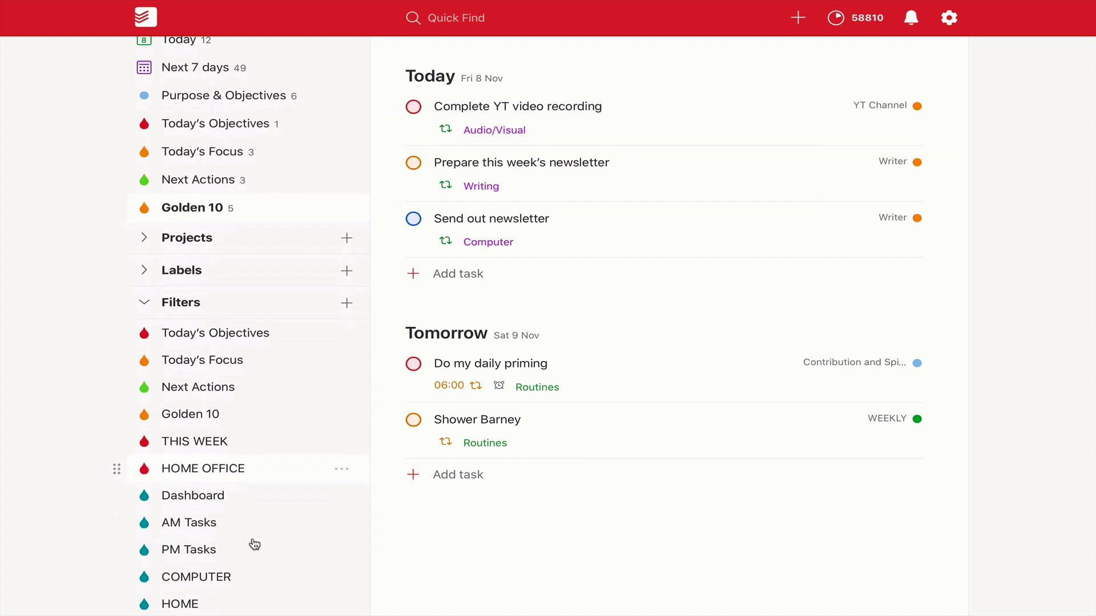
{"action": "scroll", "coordinate": [226, 536], "scroll_direction": "down", "scroll_amount": 3}
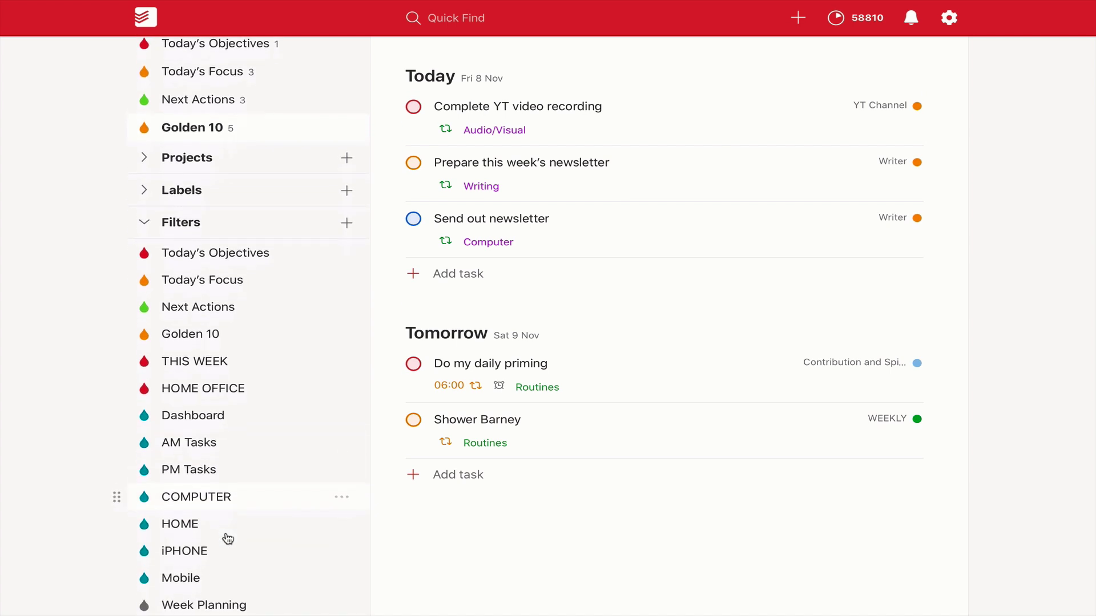
{"action": "scroll", "coordinate": [228, 539], "scroll_direction": "down", "scroll_amount": 3}
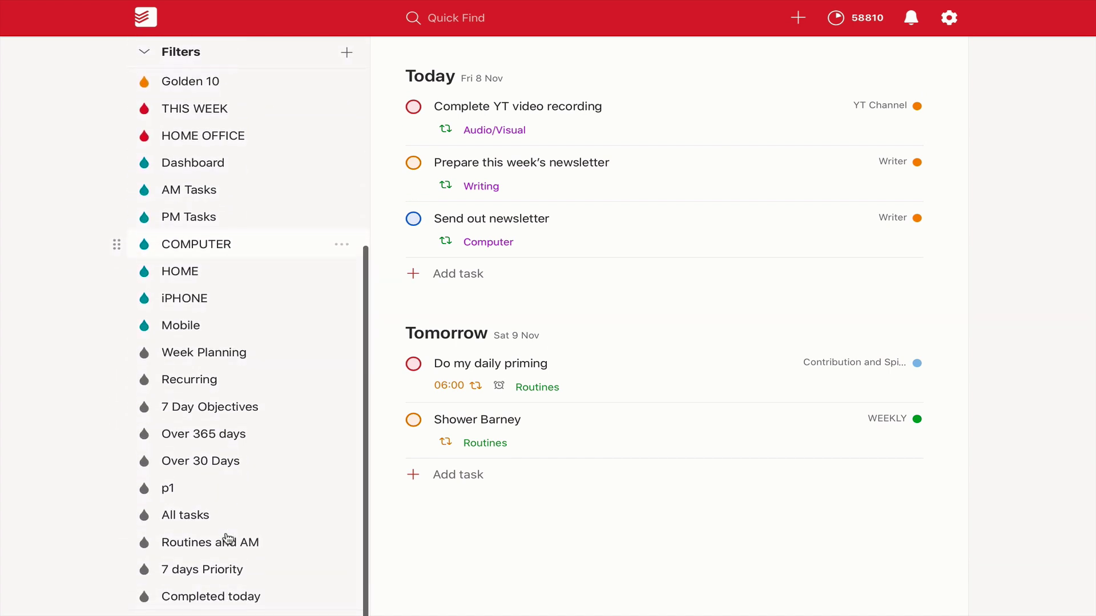
{"action": "scroll", "coordinate": [228, 540], "scroll_direction": "up", "scroll_amount": 1}
{"action": "scroll", "coordinate": [227, 539], "scroll_direction": "up", "scroll_amount": 5}
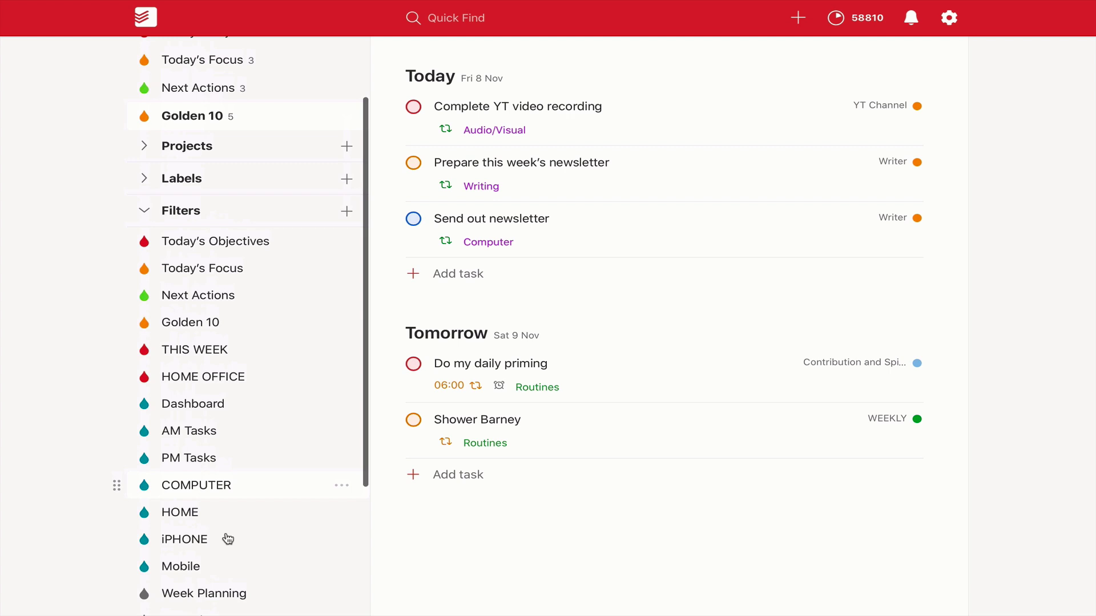
View the Golden 10 filter's query '2 days & !p4' and cancel without saving
{"action": "left_click", "coordinate": [200, 364]}
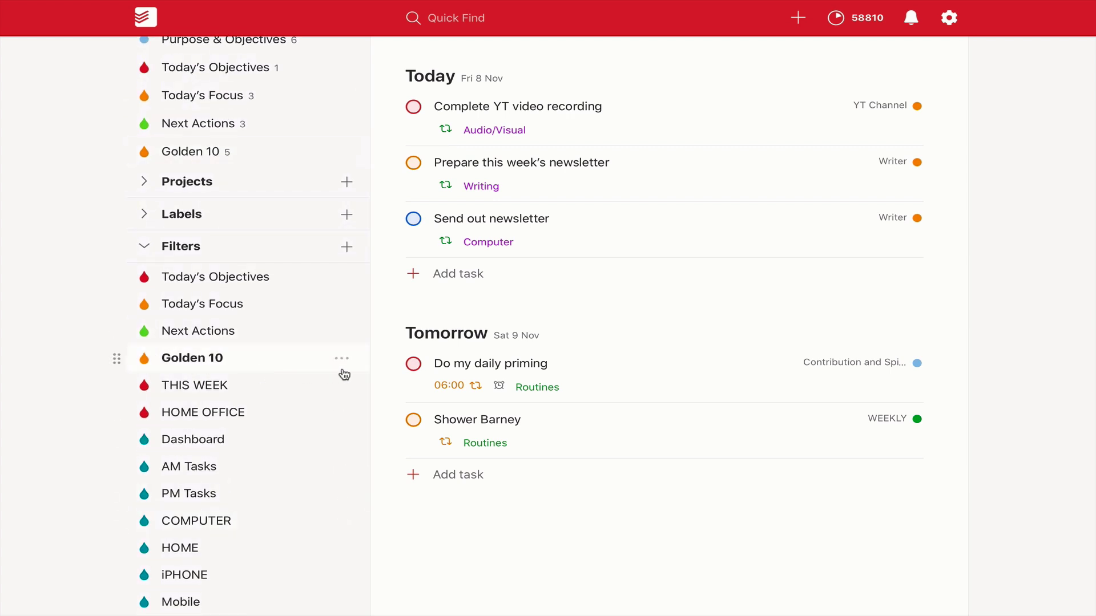
{"action": "left_click", "coordinate": [345, 364]}
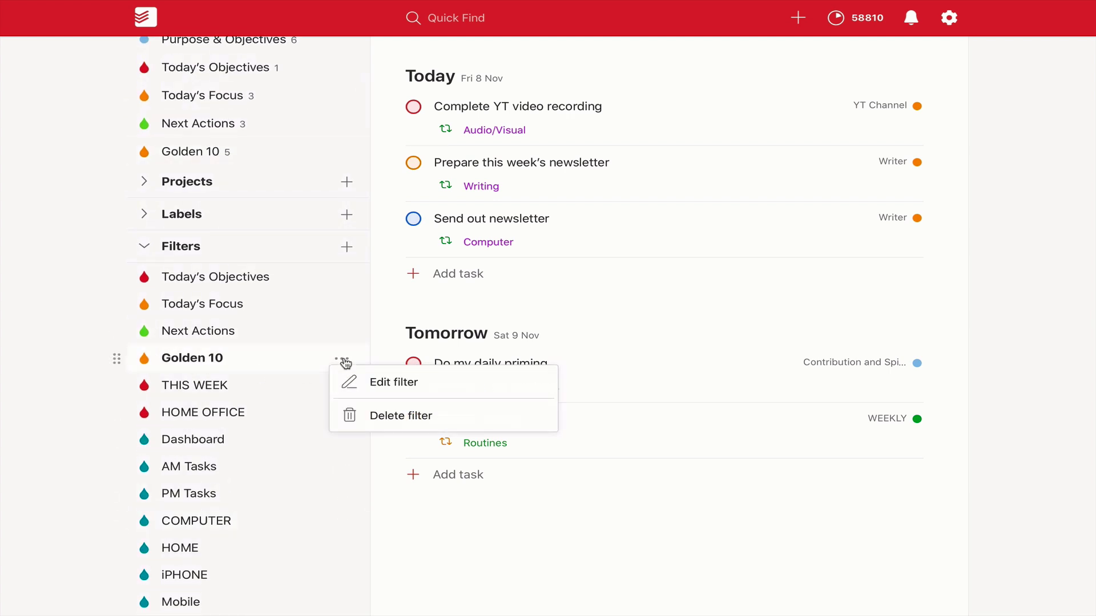
{"action": "left_click", "coordinate": [378, 382]}
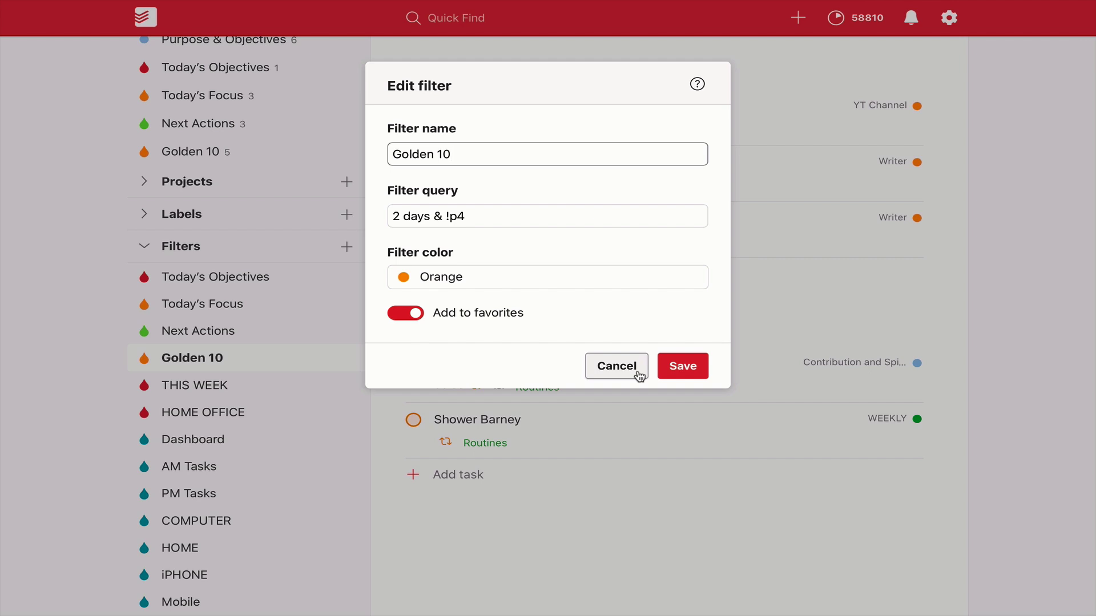
{"action": "left_click", "coordinate": [617, 366]}
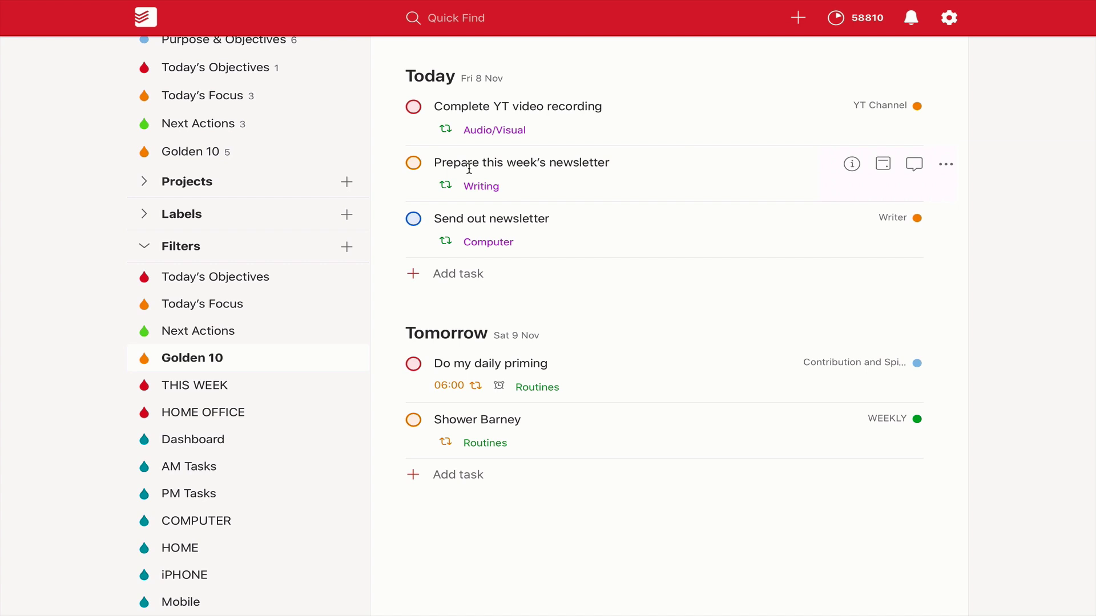
Collapse the saved Filters list so Inbox, Today and Next 7 days sit at the top
{"action": "left_click", "coordinate": [145, 247]}
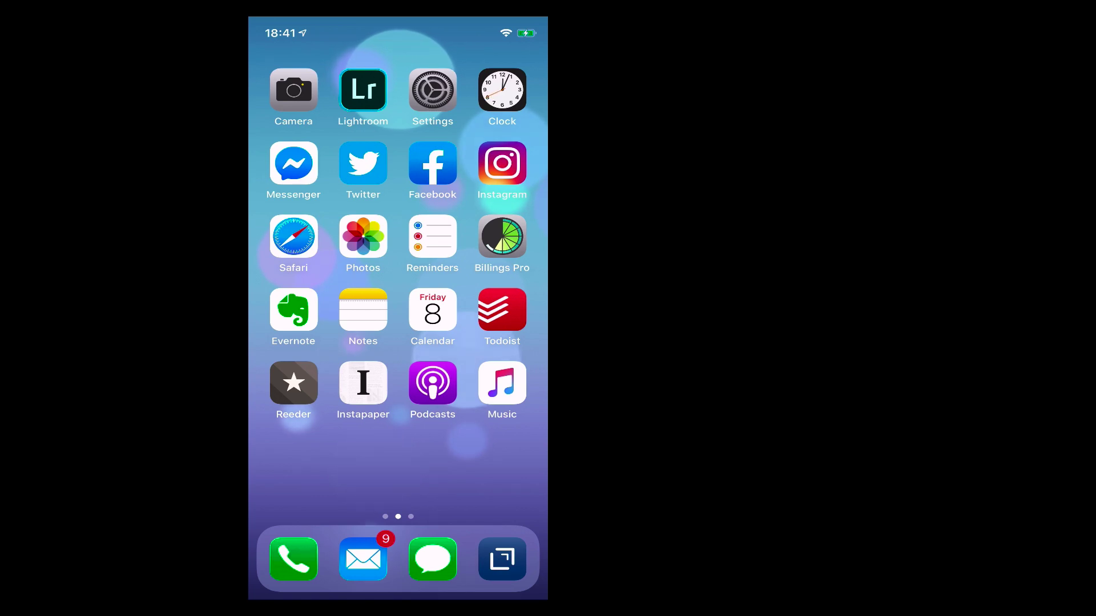
Write 'This is a new task' in a new draft and send it to Todoist as a task
{"action": "left_click", "coordinate": [502, 559]}
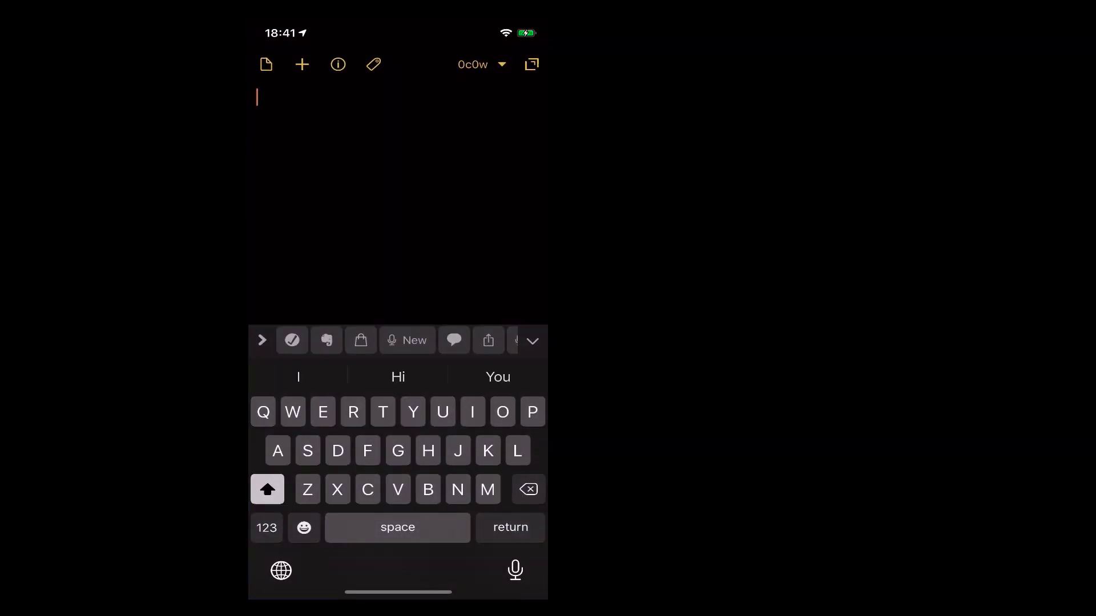
{"action": "type", "text": "Thi"}
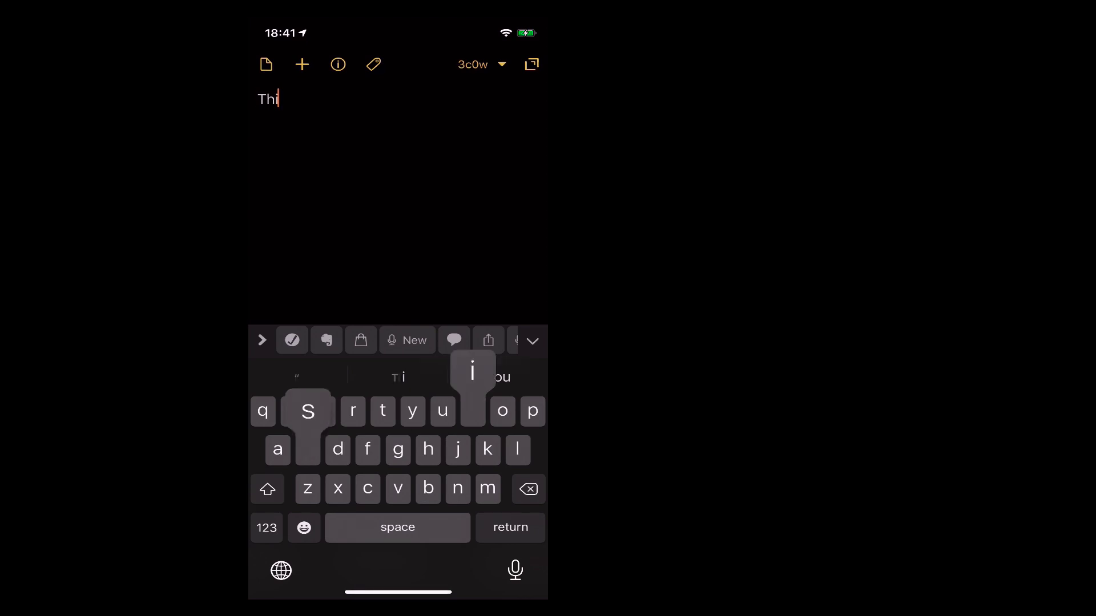
{"action": "type", "text": "s is a. Ew task"}
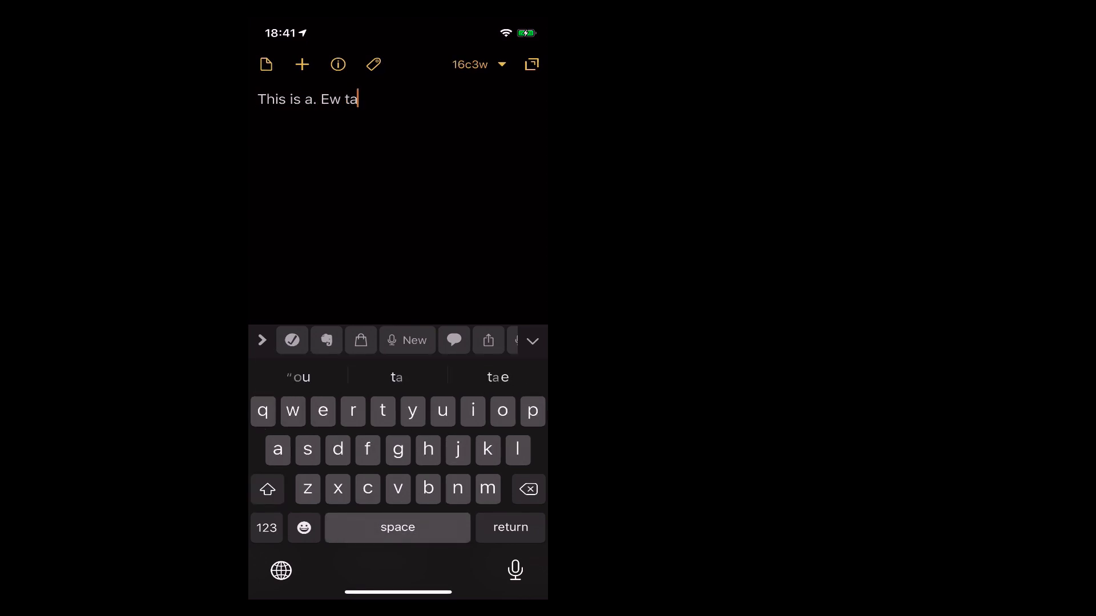
{"action": "key", "text": "BackSpace"}
{"action": "key", "text": "BackSpace"}
{"action": "key", "text": "BackSpace"}
{"action": "key", "text": "BackSpace"}
{"action": "key", "text": "BackSpace"}
{"action": "key", "text": "BackSpace"}
{"action": "key", "text": "BackSpace"}
{"action": "key", "text": "BackSpace"}
{"action": "key", "text": "BackSpace"}
{"action": "key", "text": "BackSpace"}
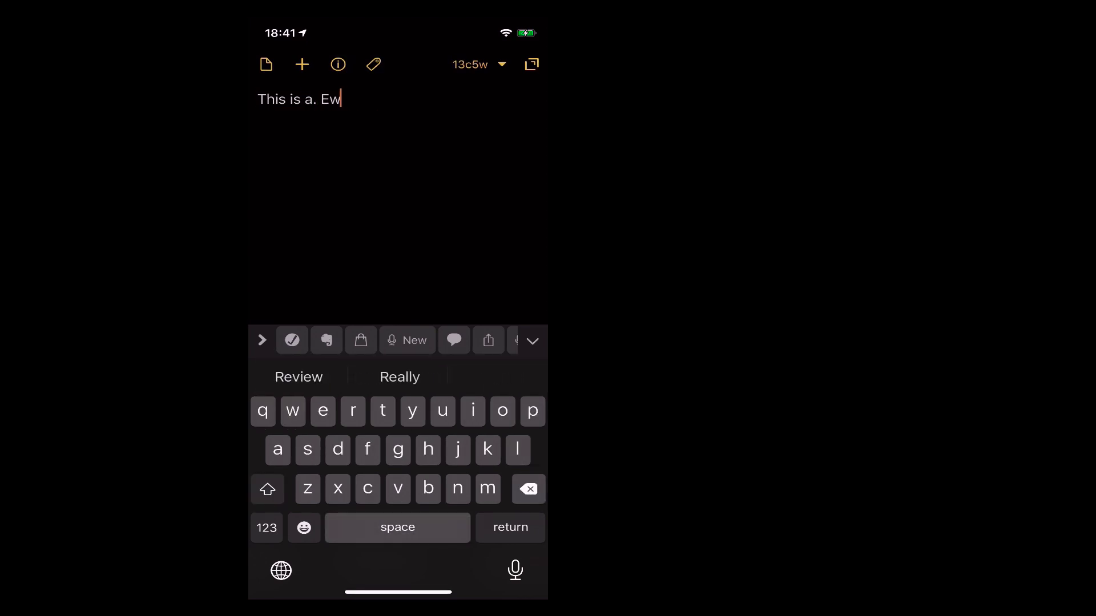
{"action": "type", "text": "m"}
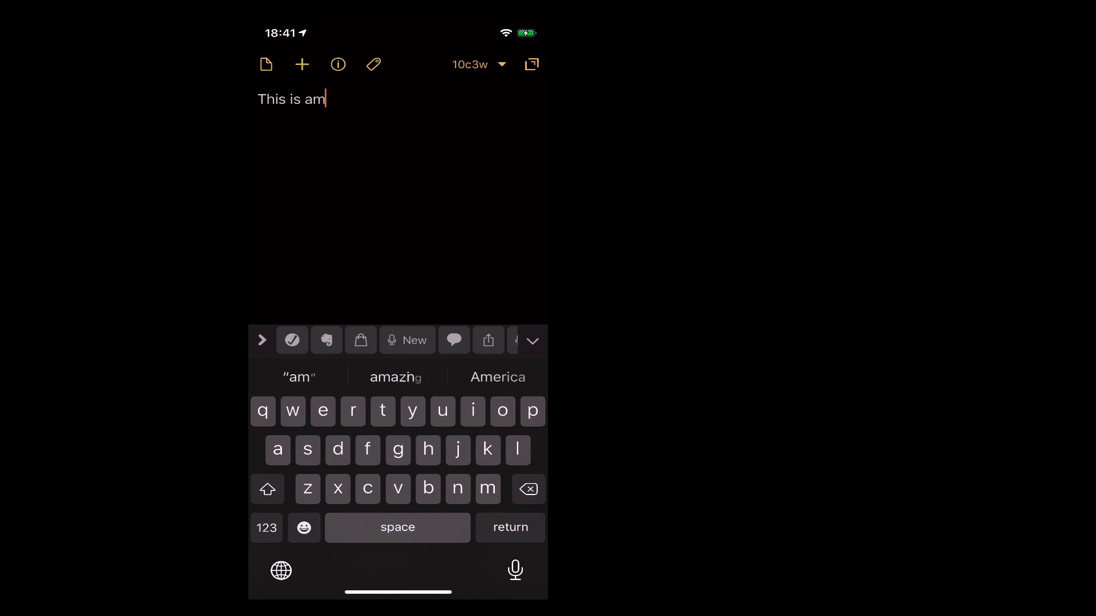
{"action": "key", "text": "BackSpace"}
{"action": "type", "text": "new task"}
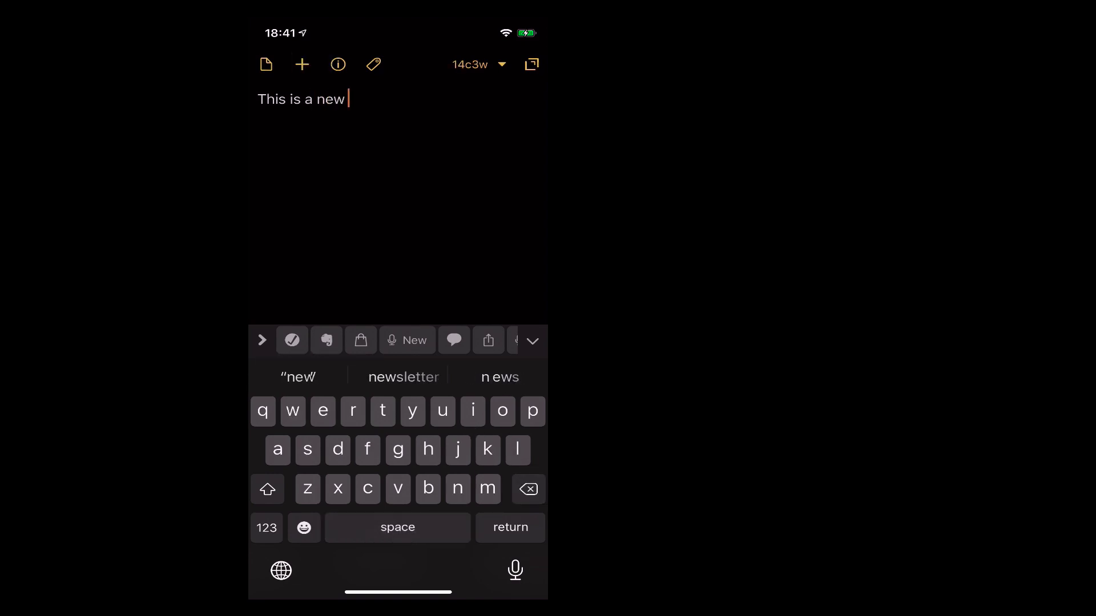
{"action": "left_click", "coordinate": [291, 340]}
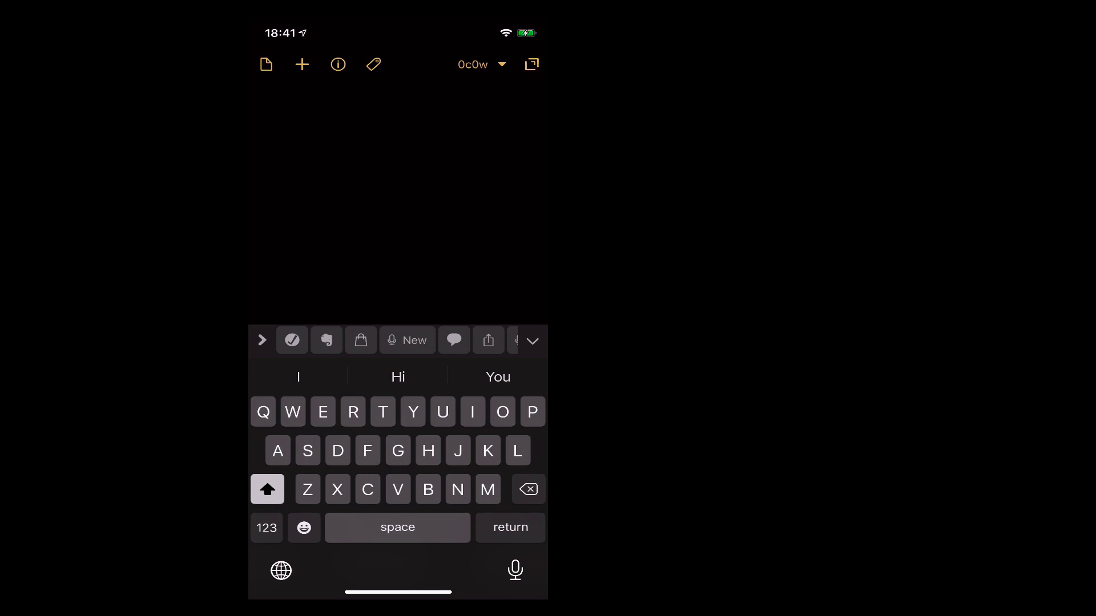
Write 'This is another task' and send it with the Frequent group's Multiple Tasks in Todoist action
{"action": "type", "text": "This is another"}
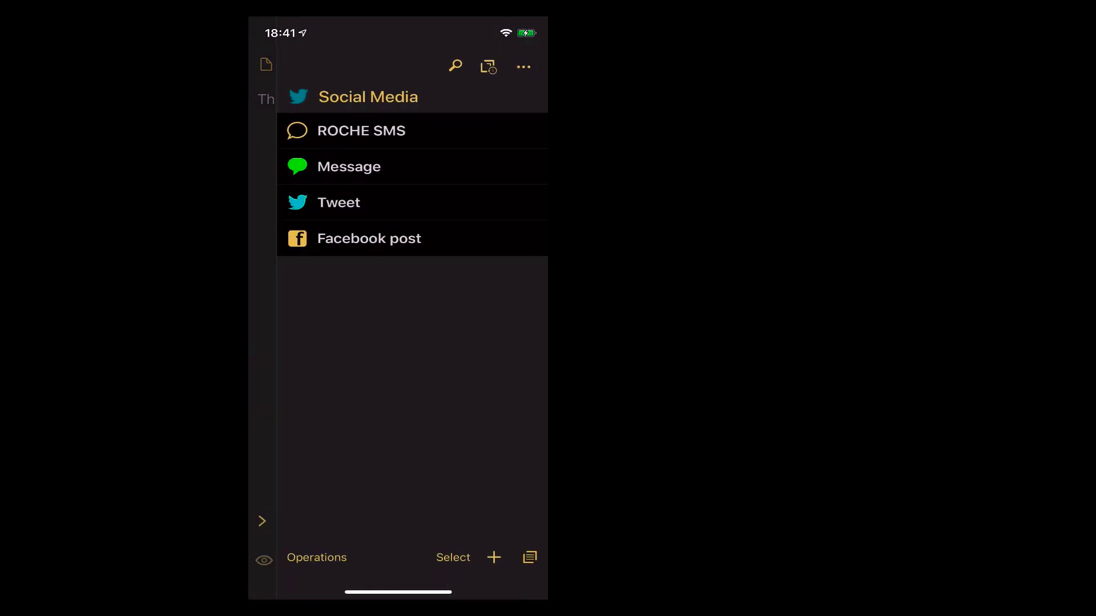
{"action": "left_click", "coordinate": [368, 97]}
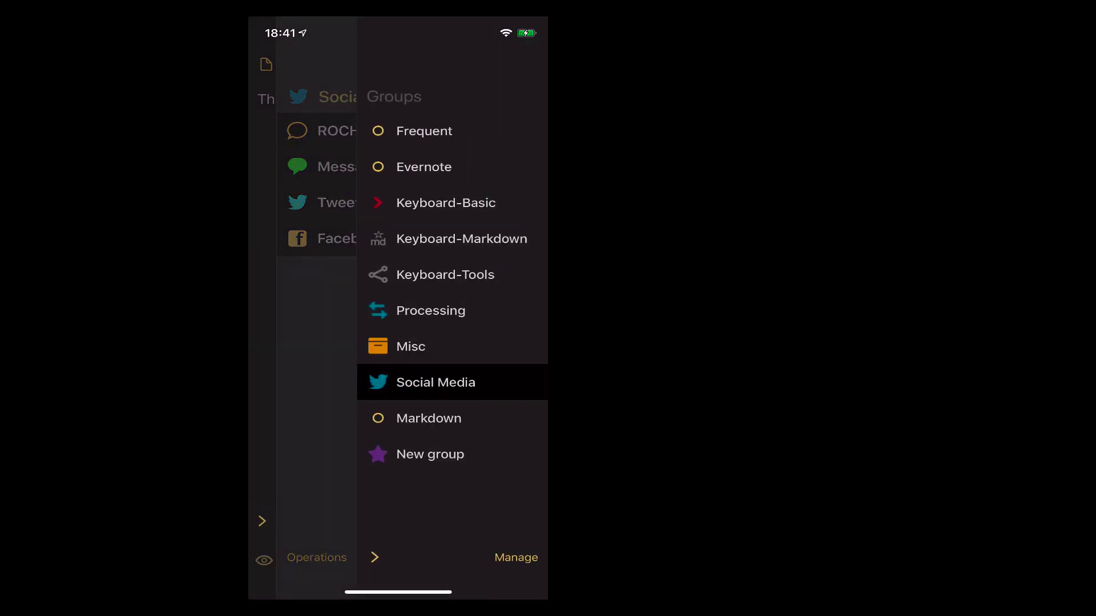
{"action": "left_click", "coordinate": [423, 129]}
{"action": "left_click", "coordinate": [403, 190]}
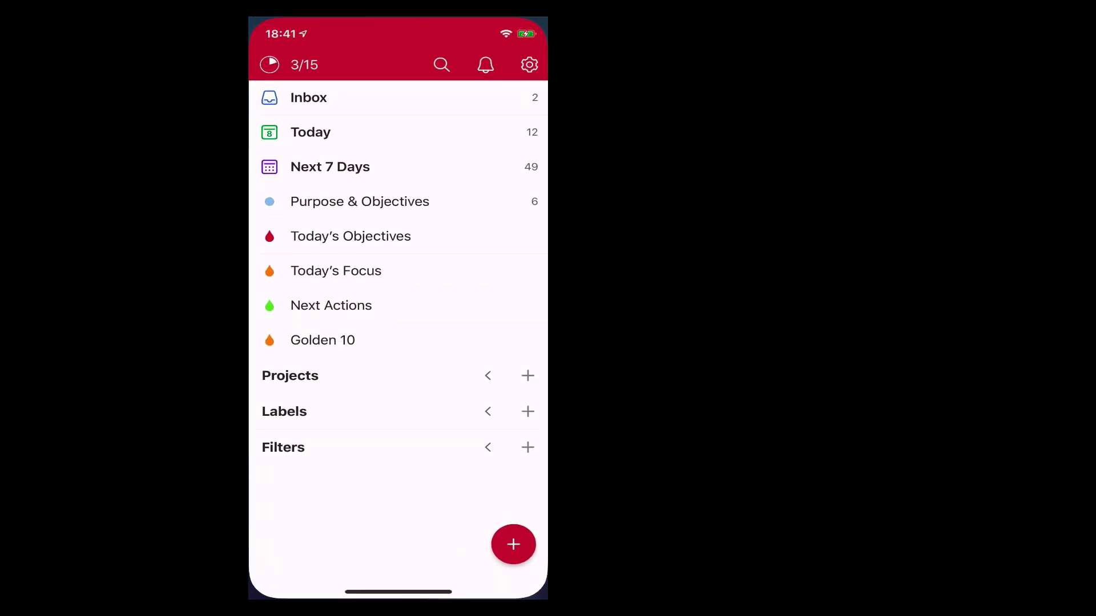
Open the Todoist Inbox to see the tasks captured from Drafts
{"action": "left_click", "coordinate": [308, 95]}
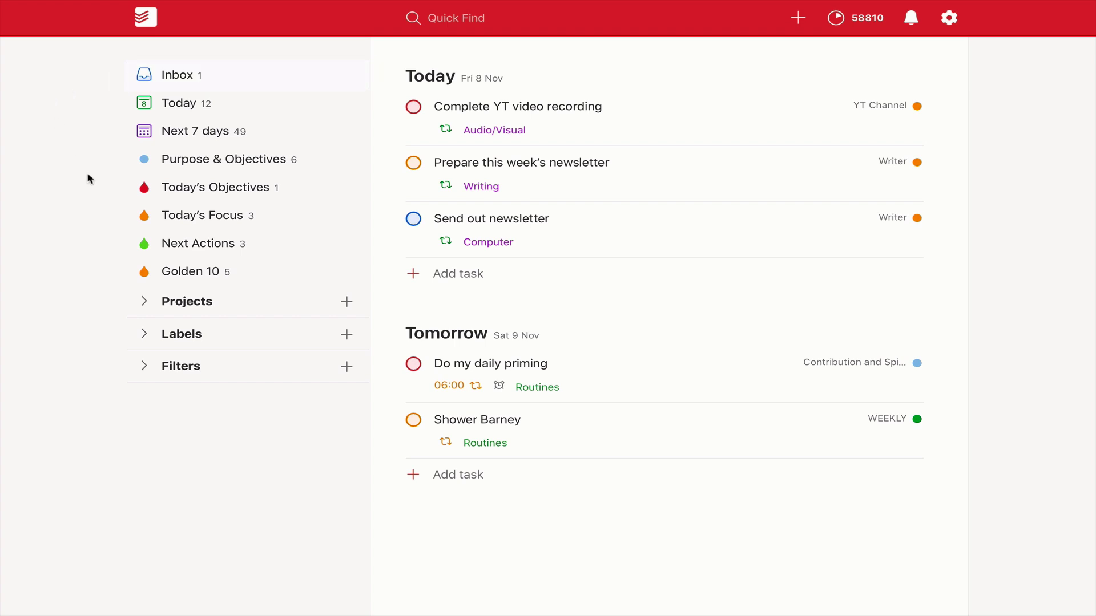
Look through ACTIVE PROJECTS, TICKLER and SINGLE ACTIONS, then collapse the Projects list
{"action": "left_click", "coordinate": [149, 306]}
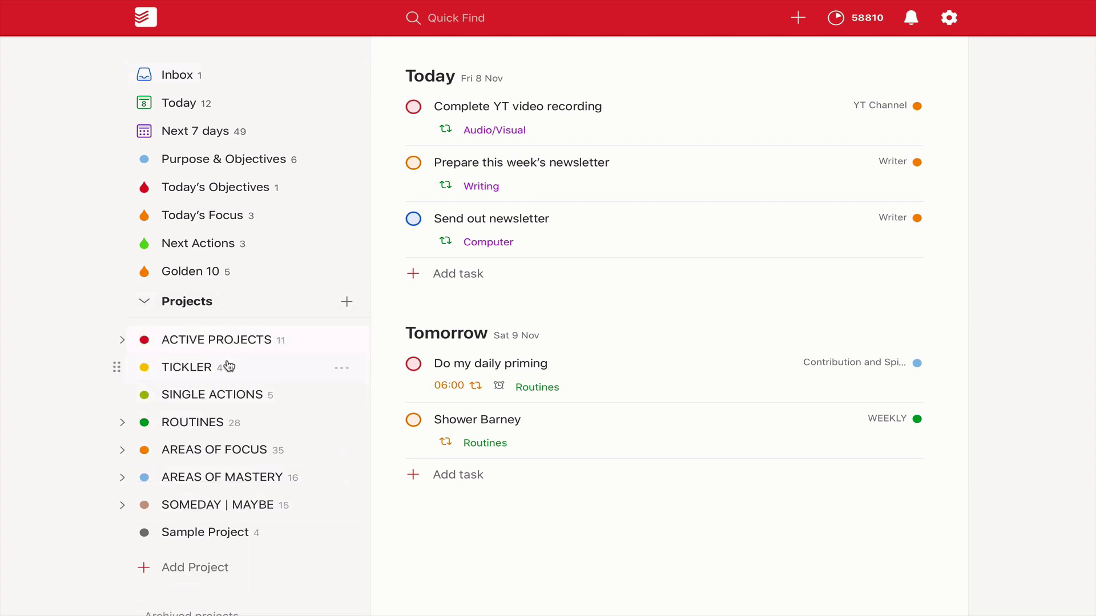
{"action": "left_click", "coordinate": [232, 342]}
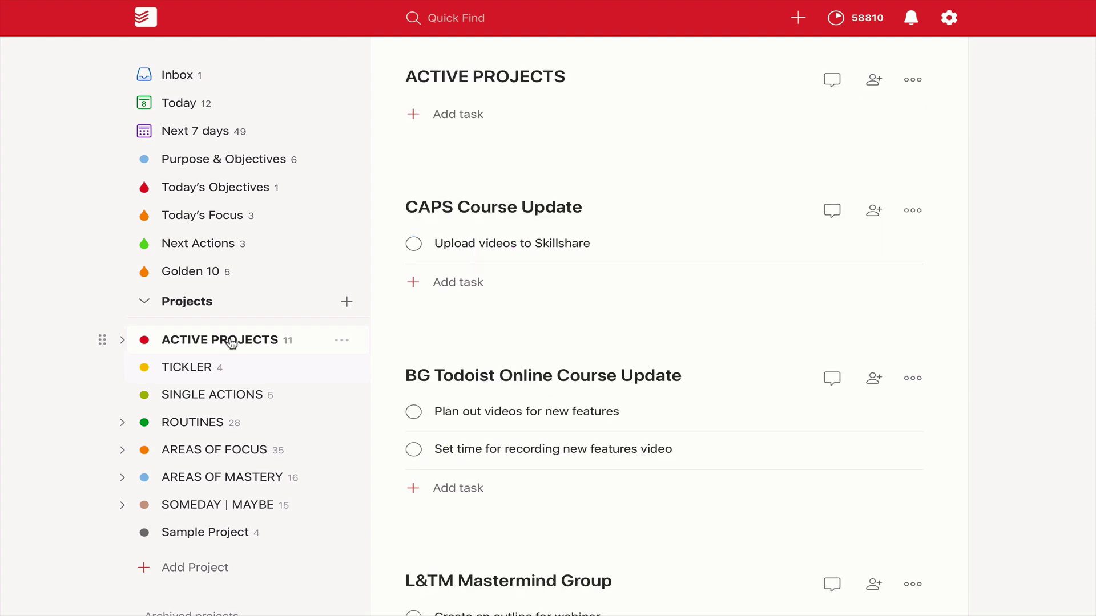
{"action": "scroll", "coordinate": [457, 323], "scroll_direction": "down", "scroll_amount": 15}
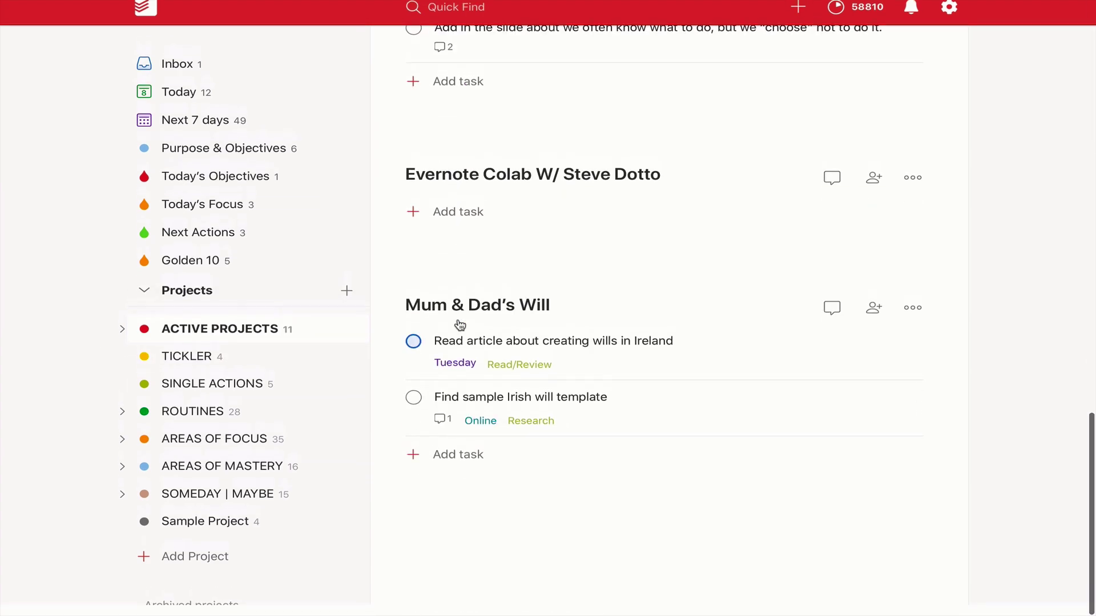
{"action": "scroll", "coordinate": [460, 324], "scroll_direction": "up", "scroll_amount": 15}
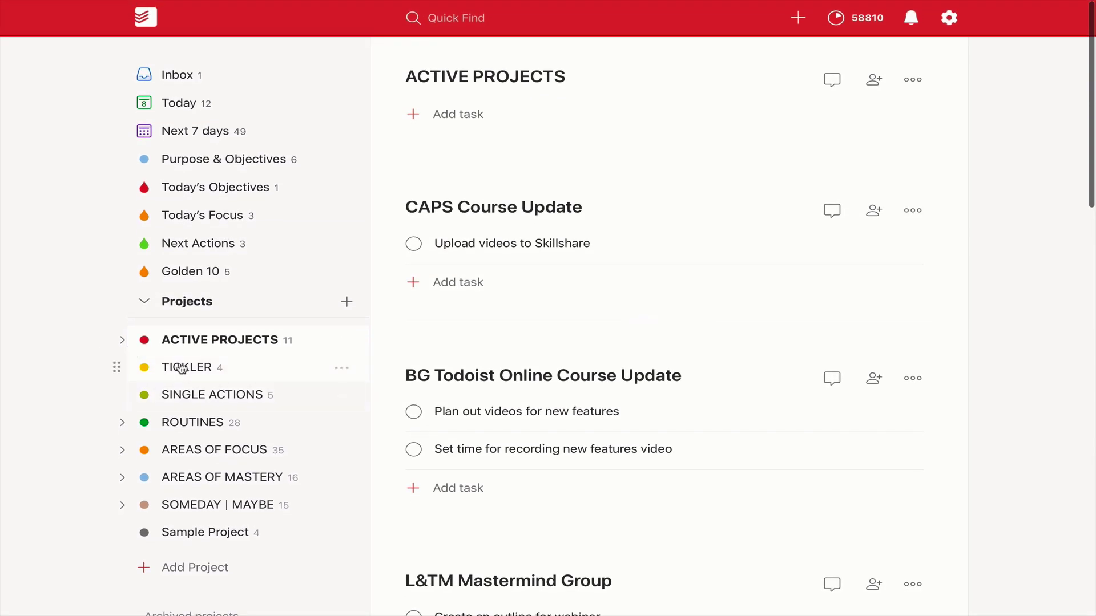
{"action": "left_click", "coordinate": [181, 369]}
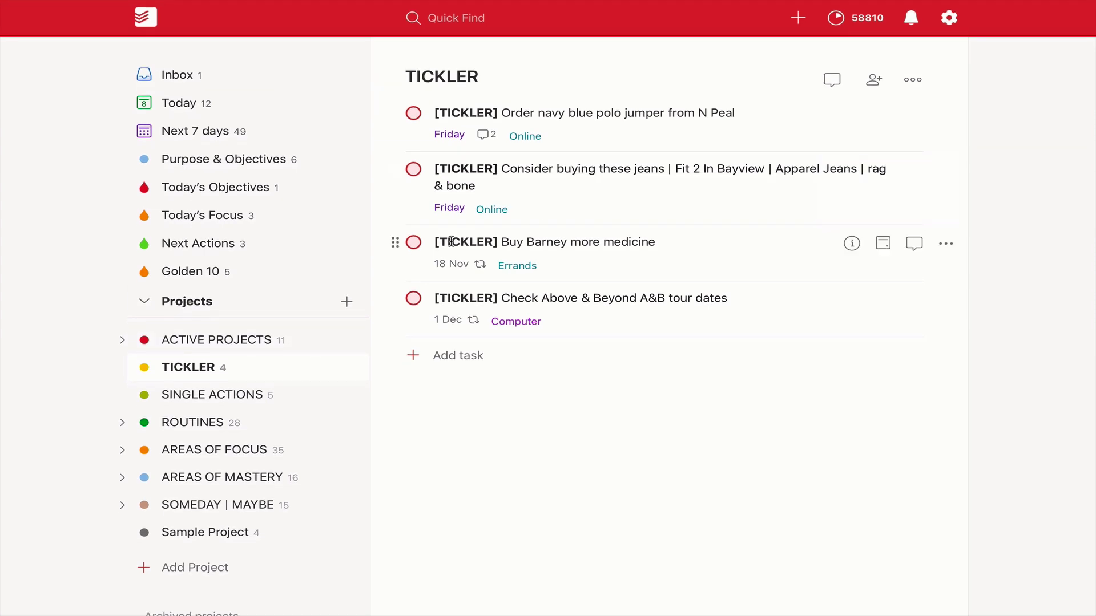
{"action": "left_click", "coordinate": [191, 397]}
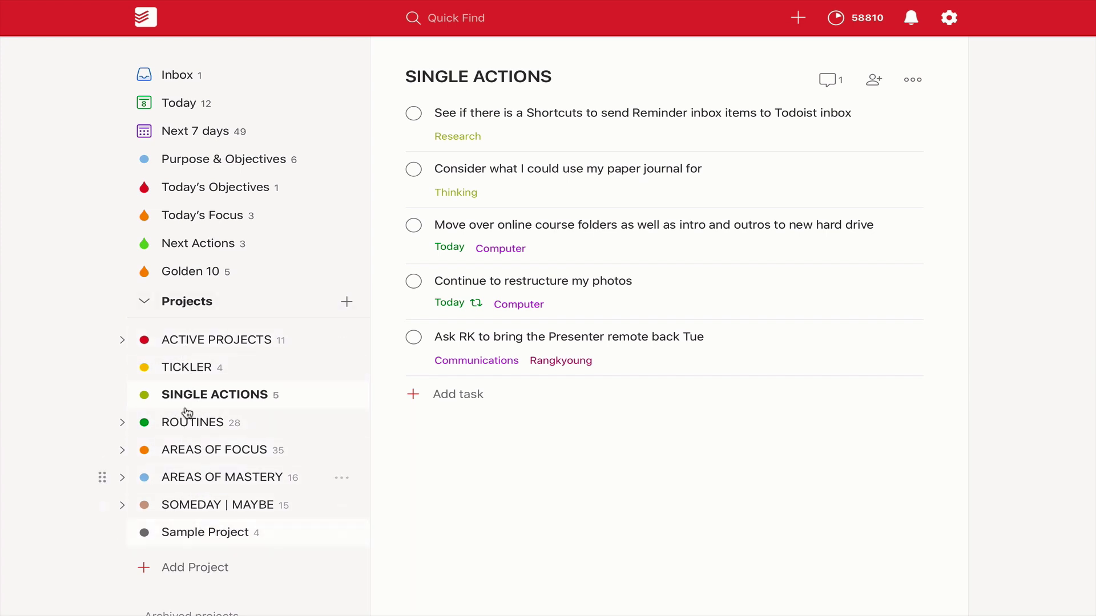
{"action": "left_click", "coordinate": [148, 302]}
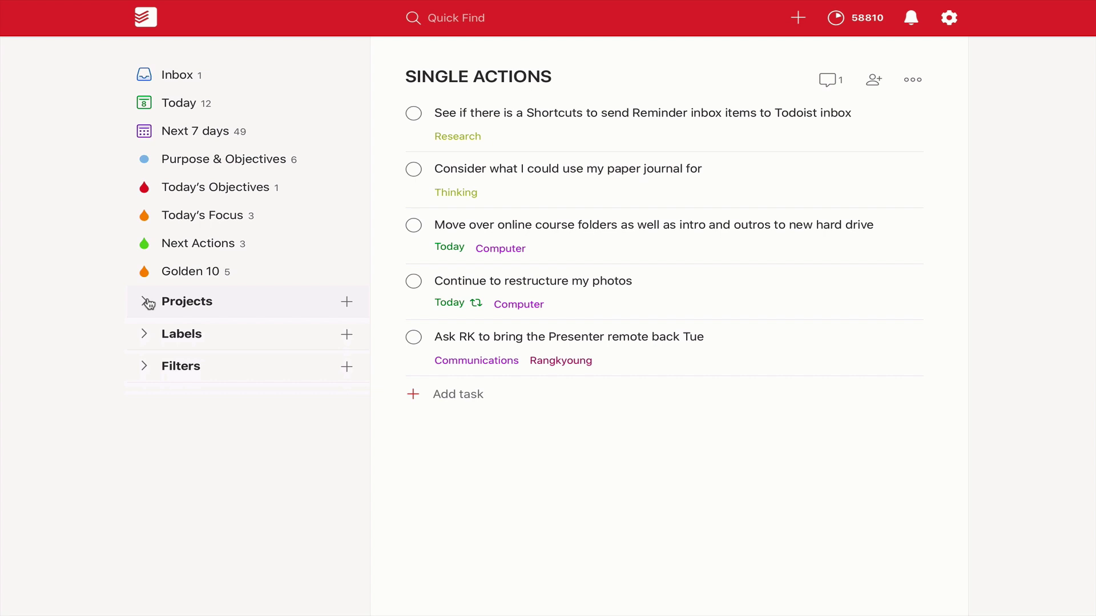
Open the Inbox to view its single 'Sample tasks' item
{"action": "left_click", "coordinate": [193, 76]}
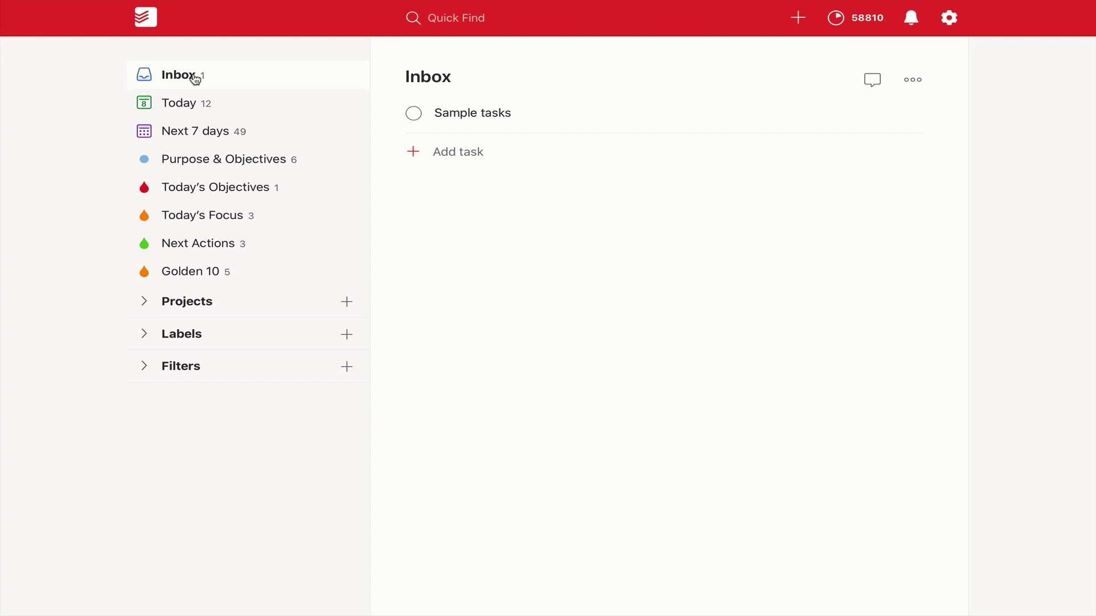
Expand Filters in the sidebar to show THIS WEEK, HOME OFFICE, Dashboard and AM Tasks
{"action": "left_click", "coordinate": [143, 365]}
{"action": "scroll", "coordinate": [204, 417], "scroll_direction": "down", "scroll_amount": 5}
{"action": "scroll", "coordinate": [204, 417], "scroll_direction": "up", "scroll_amount": 5}
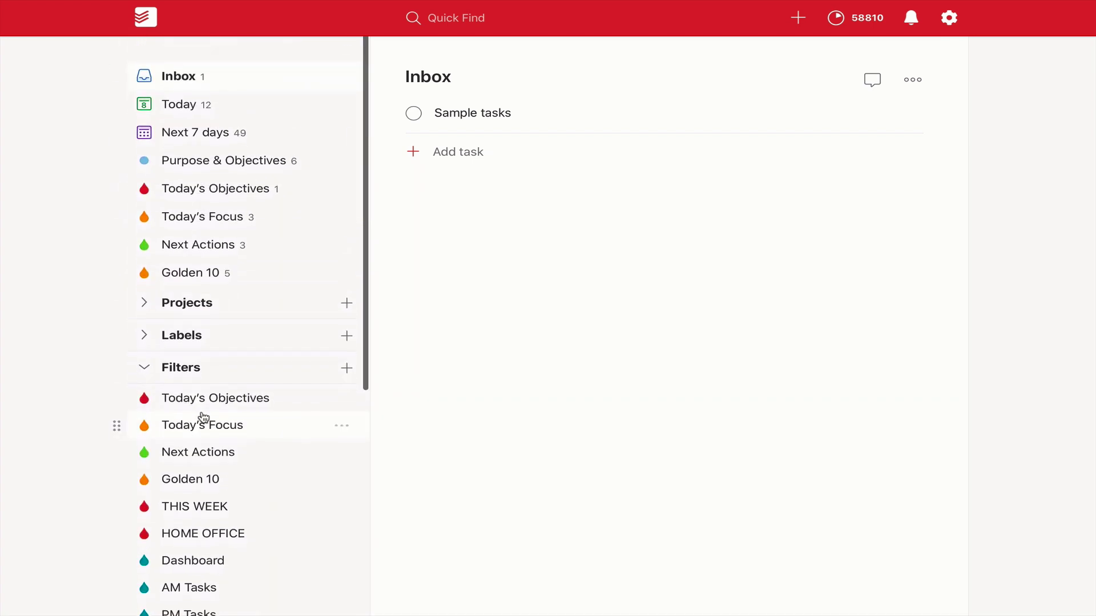